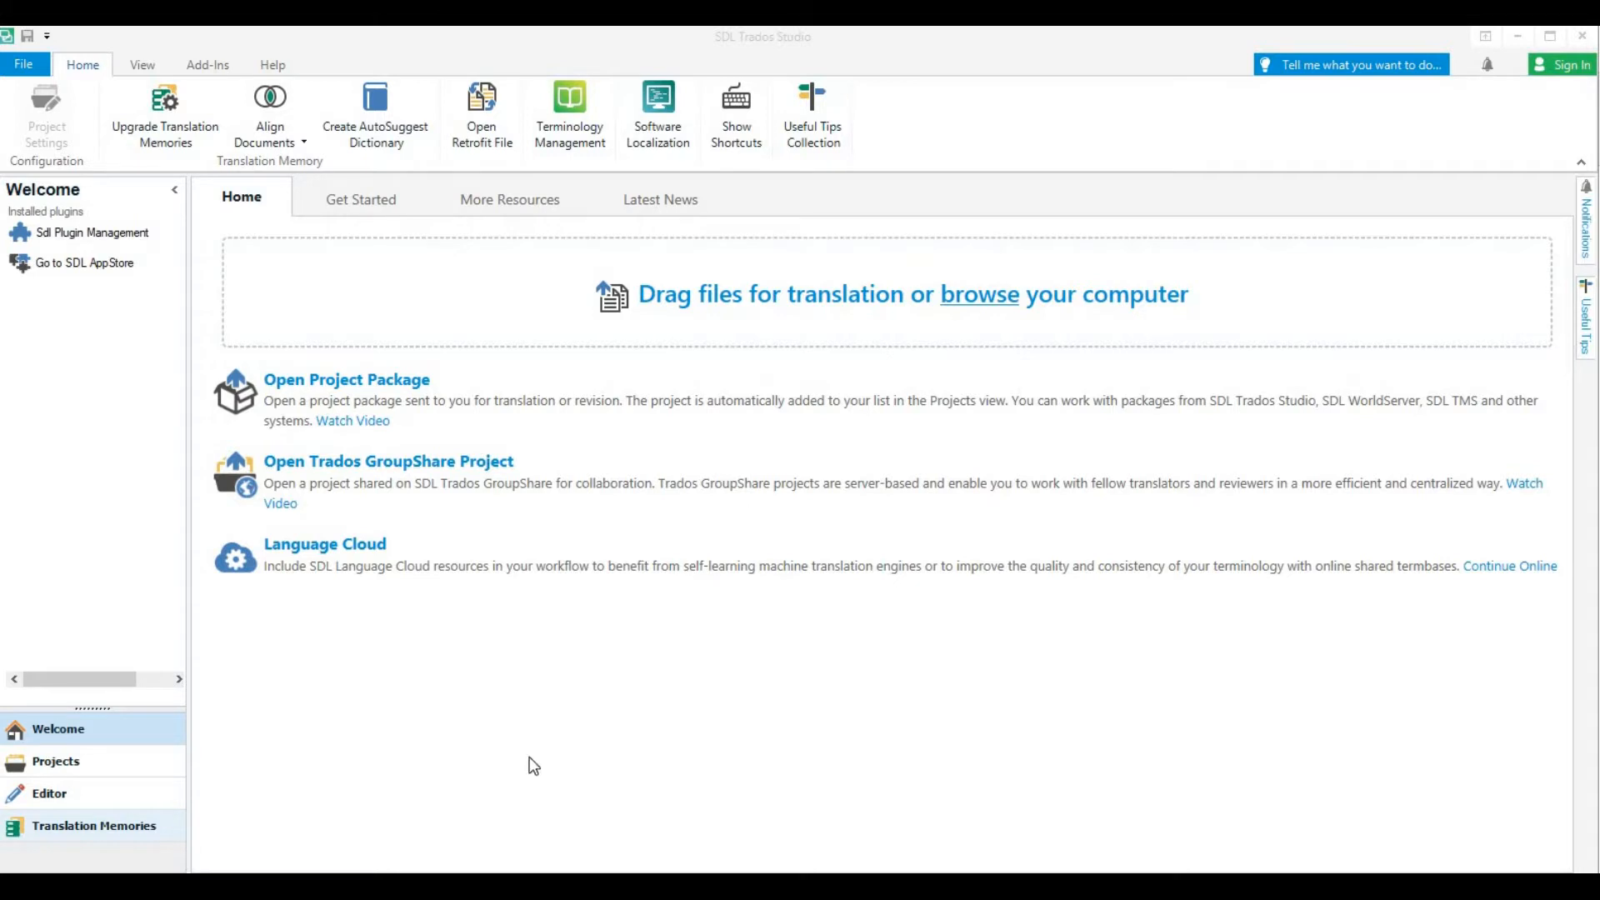
# Switch to File Explorer and browse from the Trados folder through Projecten and Oktober to examine the Trados example folder's contents
pyautogui.moveTo(465, 886)
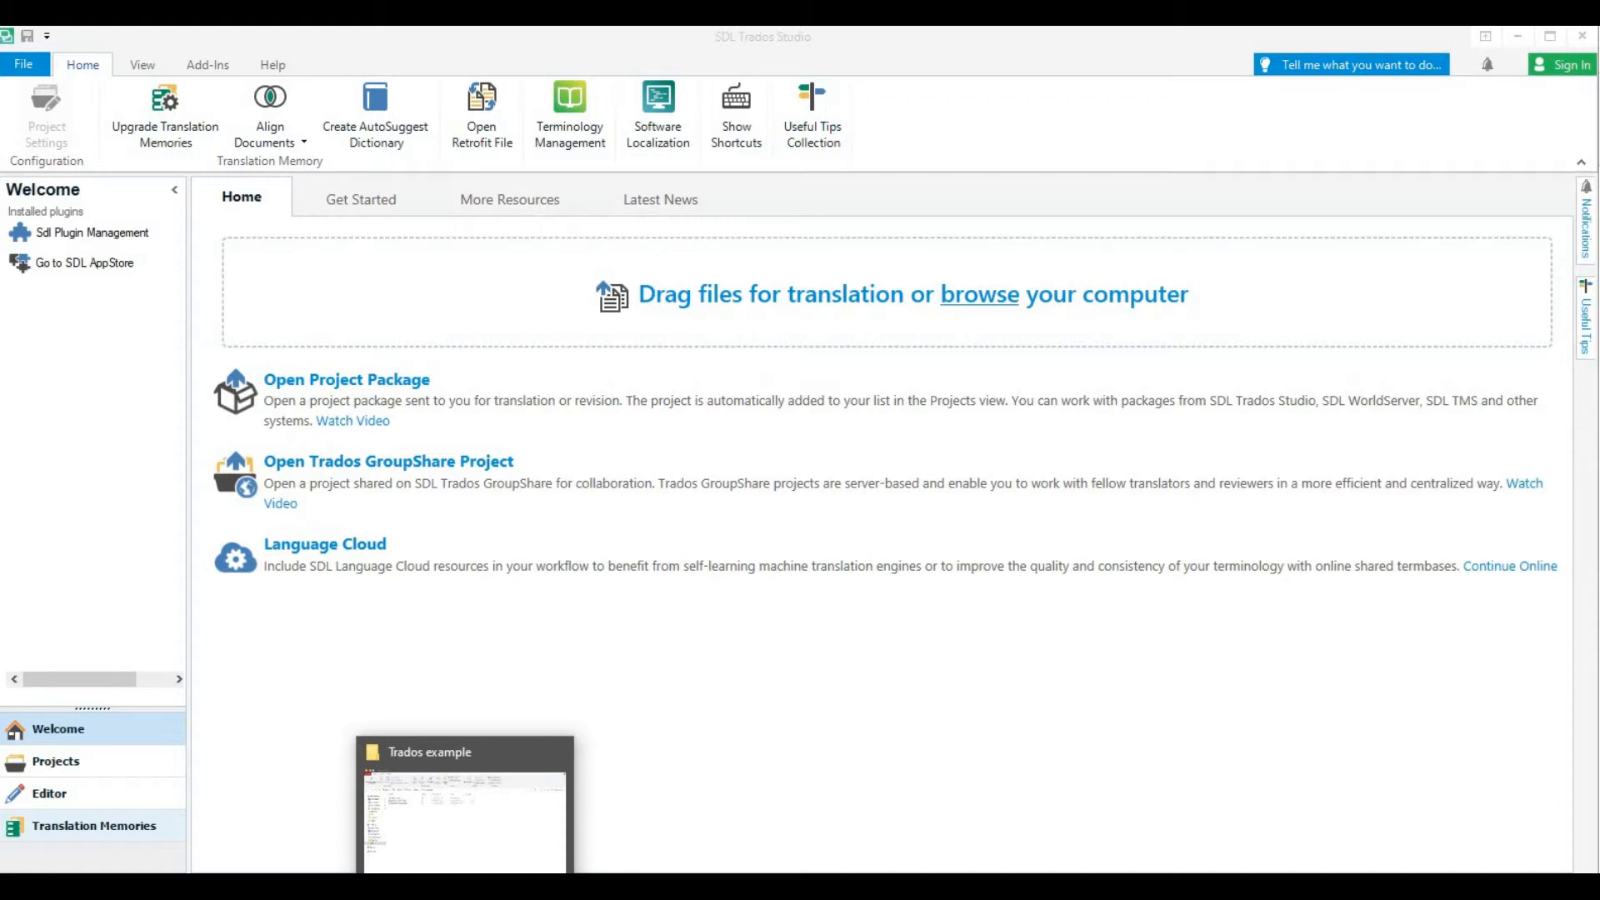
pyautogui.click(464, 821)
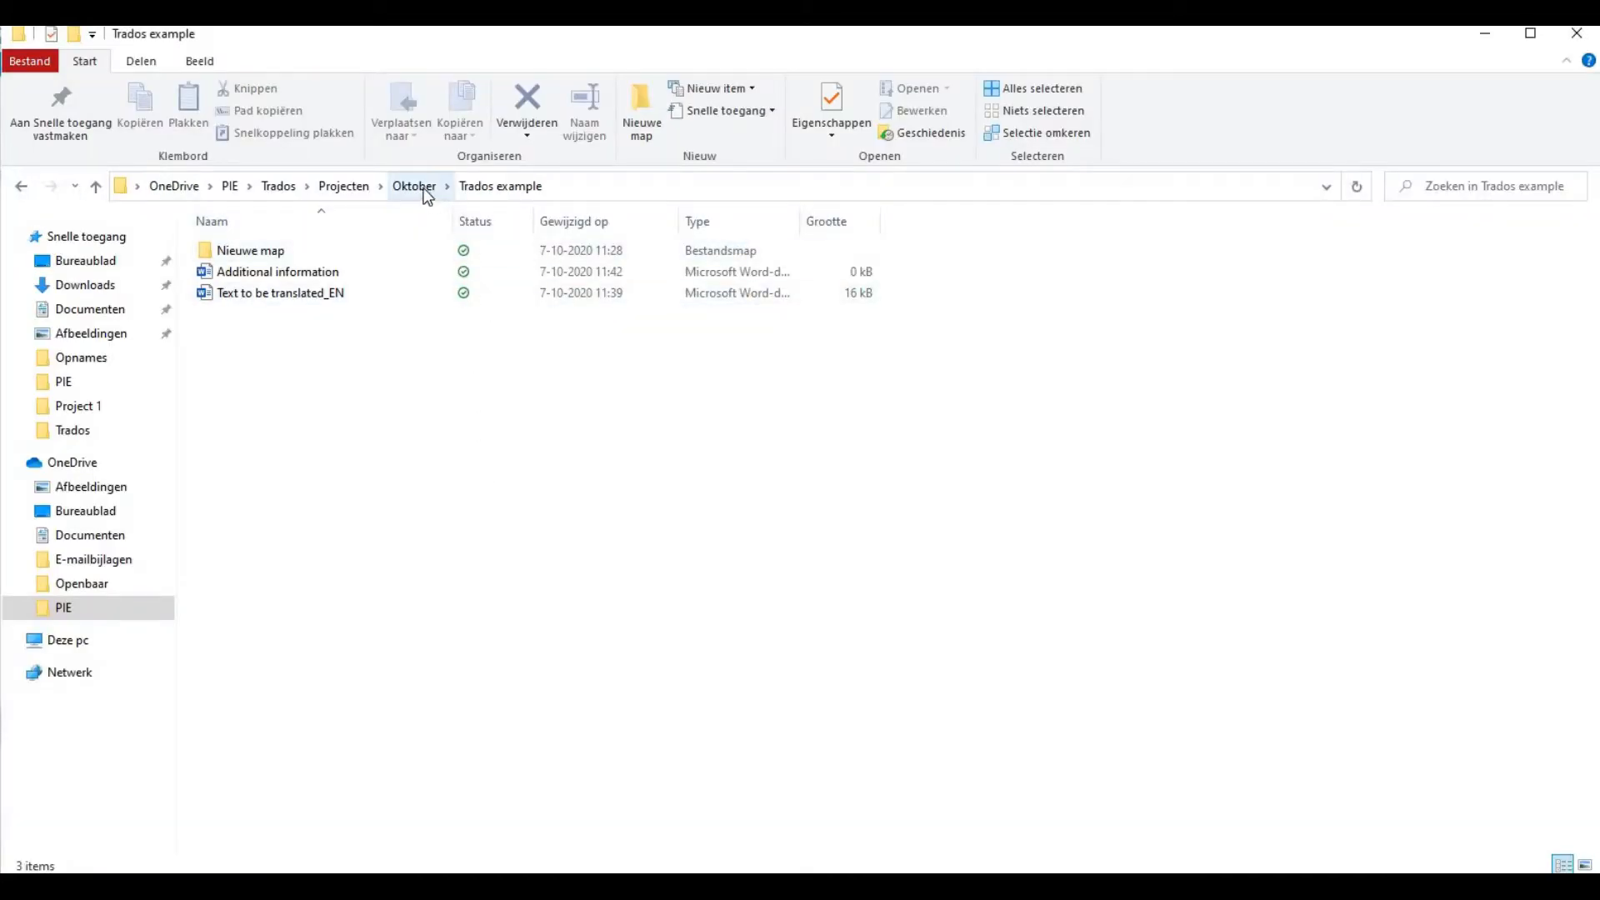
pyautogui.click(289, 193)
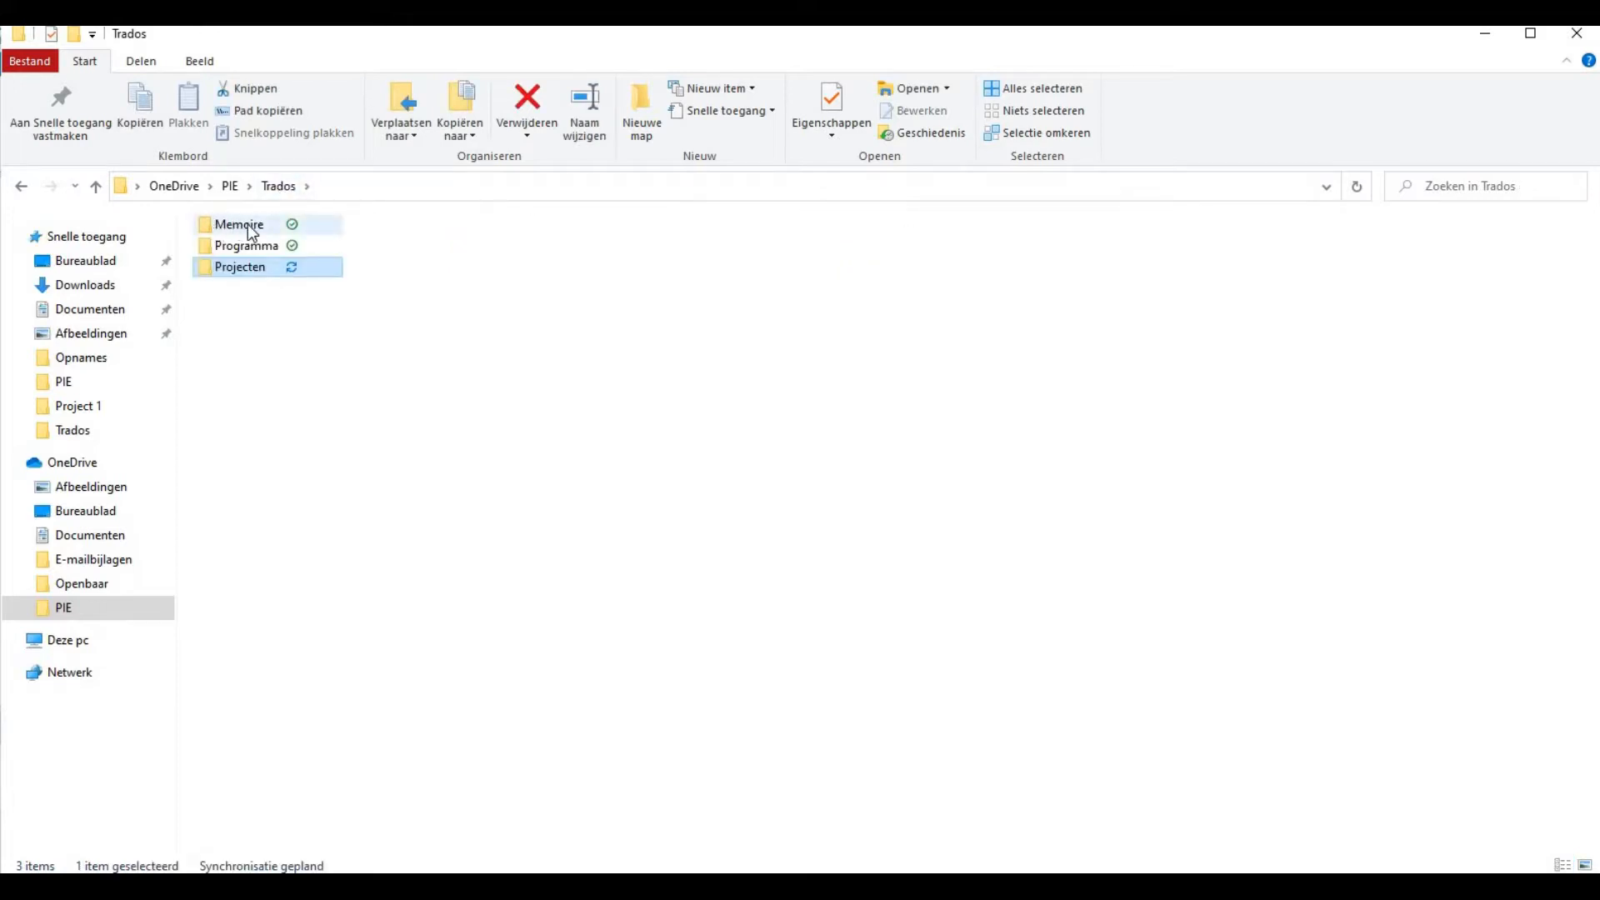
pyautogui.moveTo(238, 225)
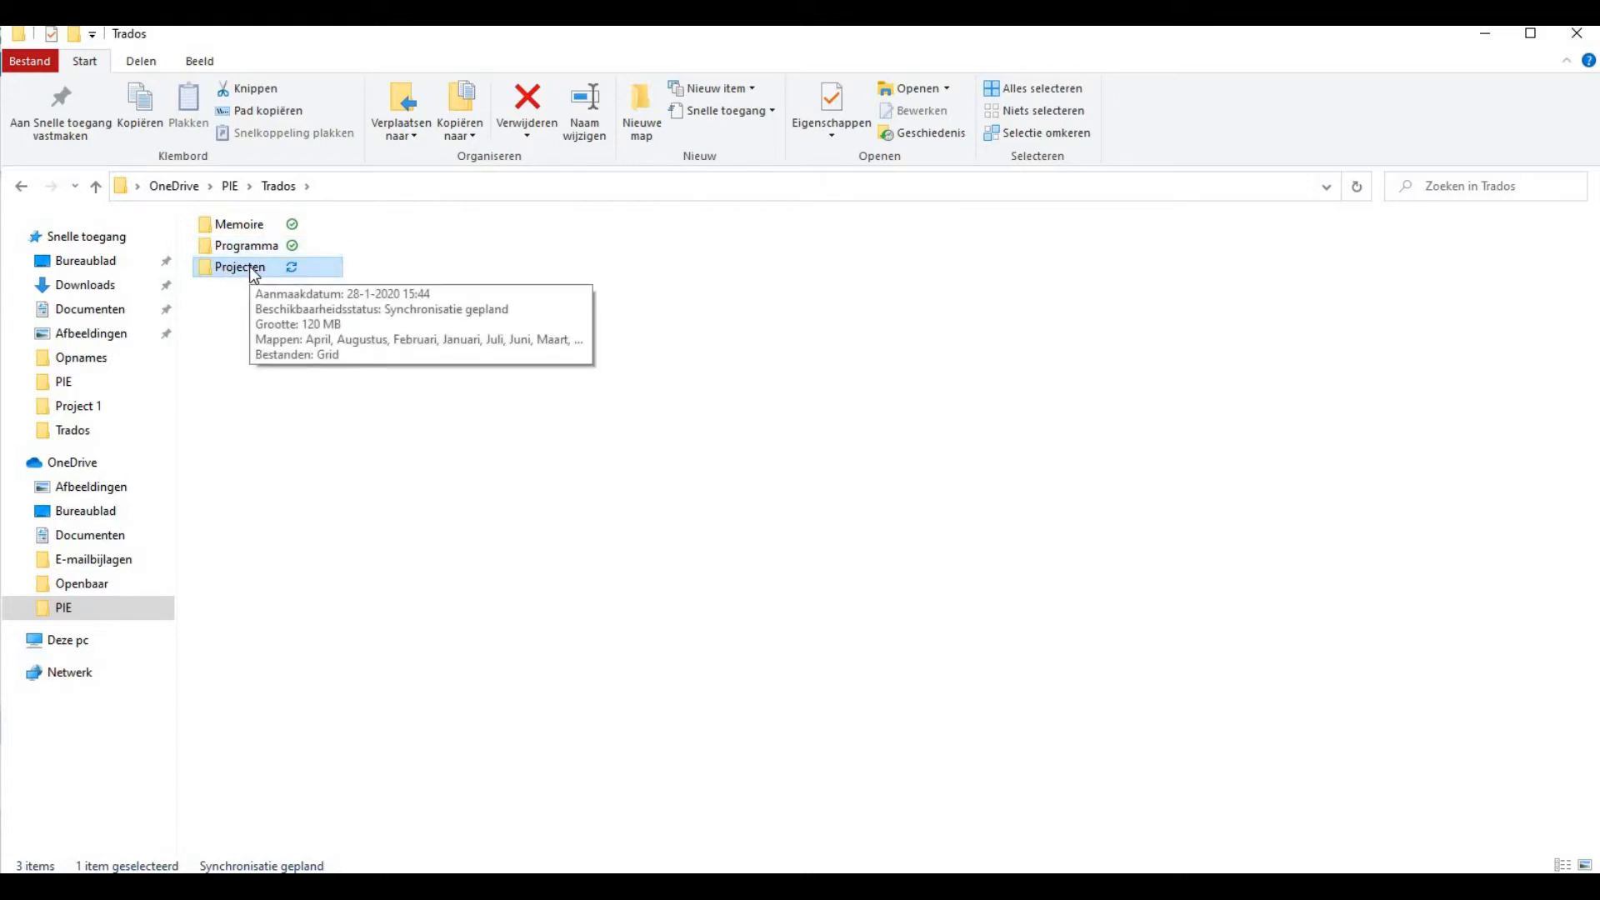
pyautogui.doubleClick(252, 269)
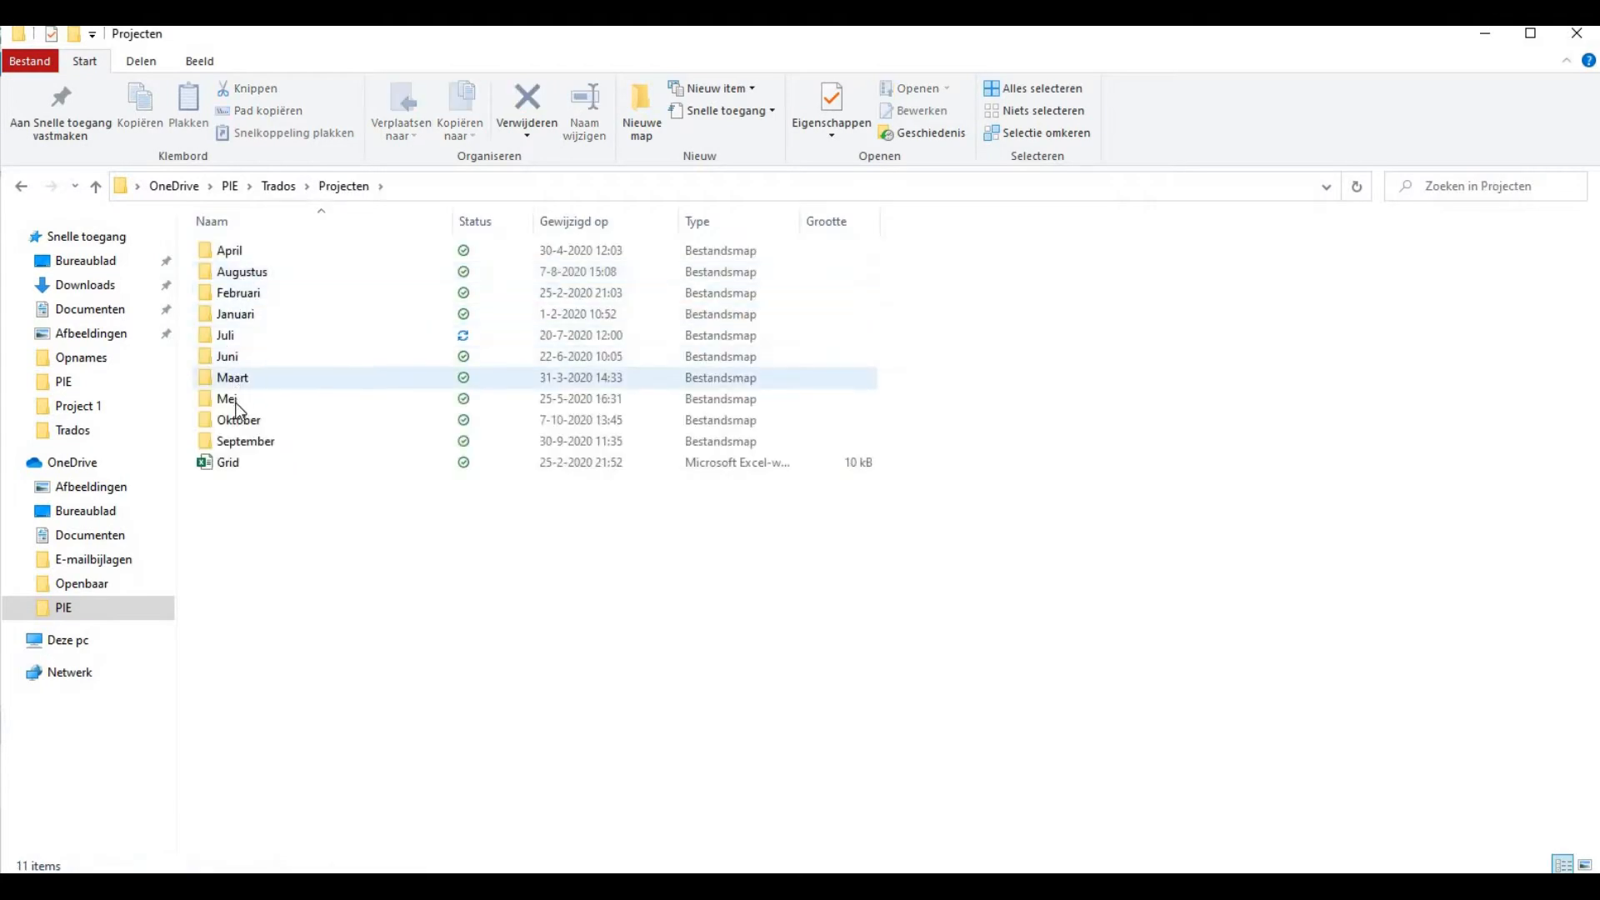
pyautogui.moveTo(241, 429)
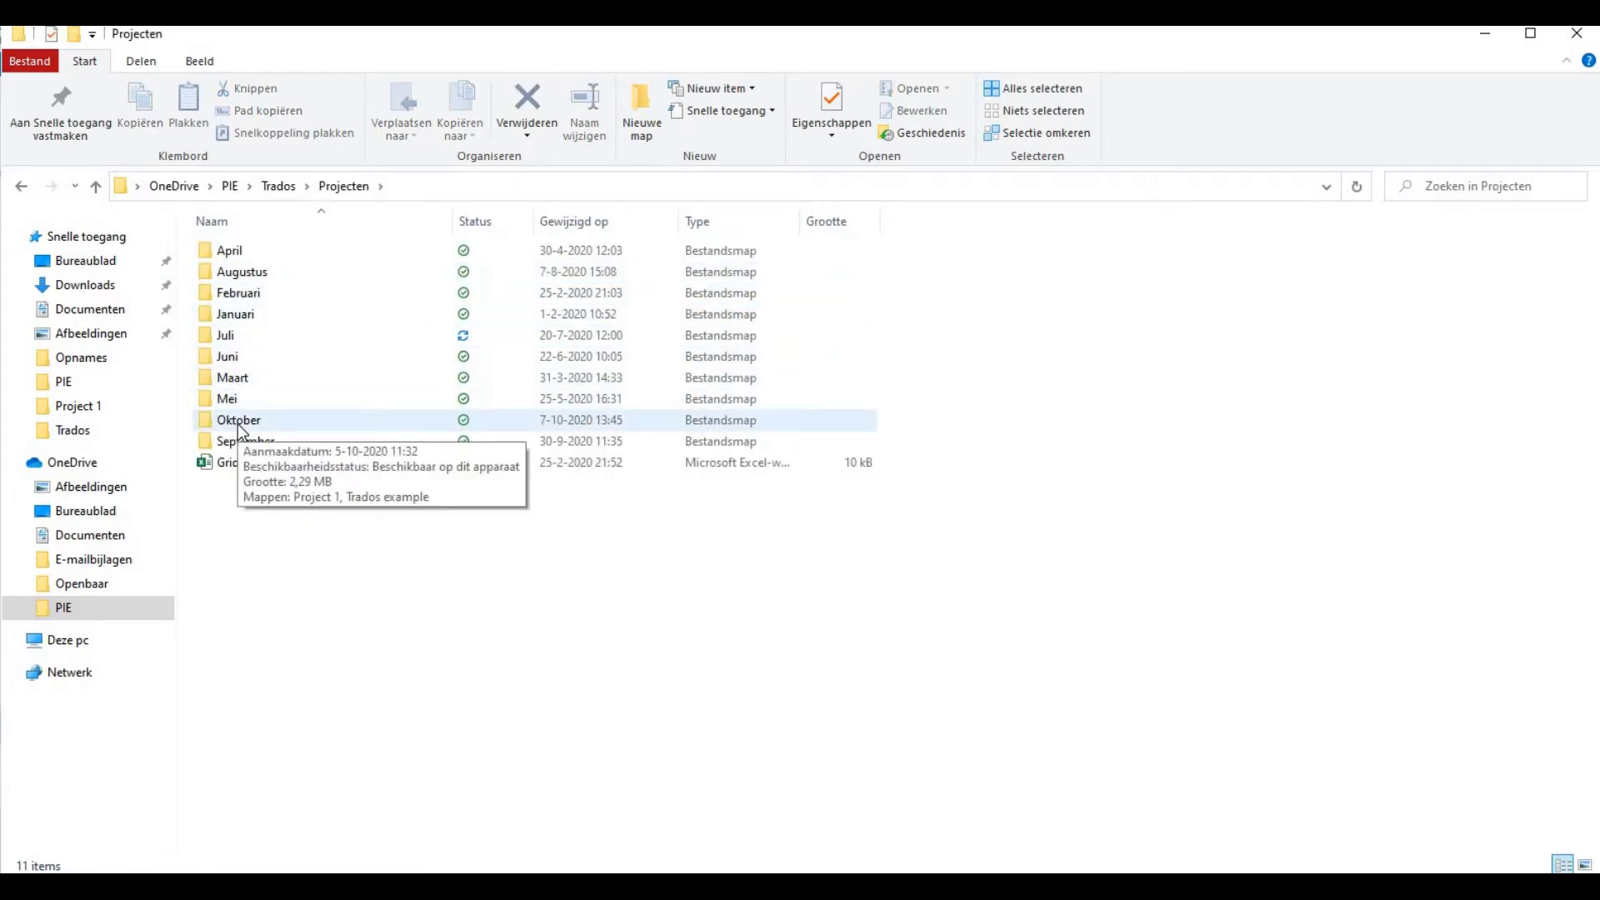
pyautogui.doubleClick(240, 421)
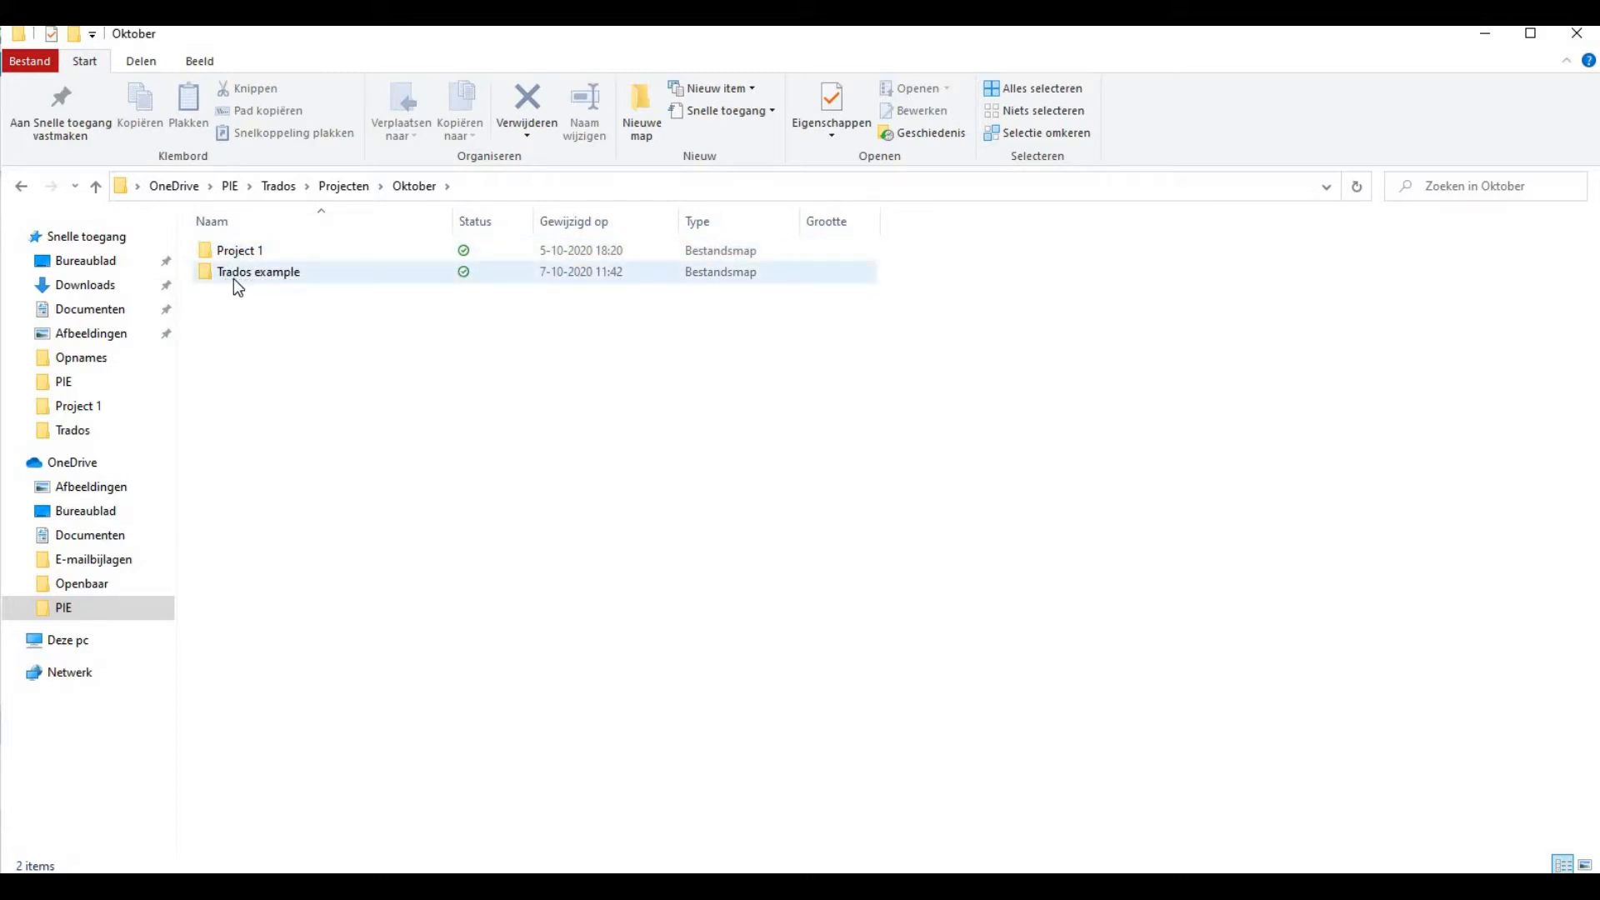
pyautogui.moveTo(273, 279)
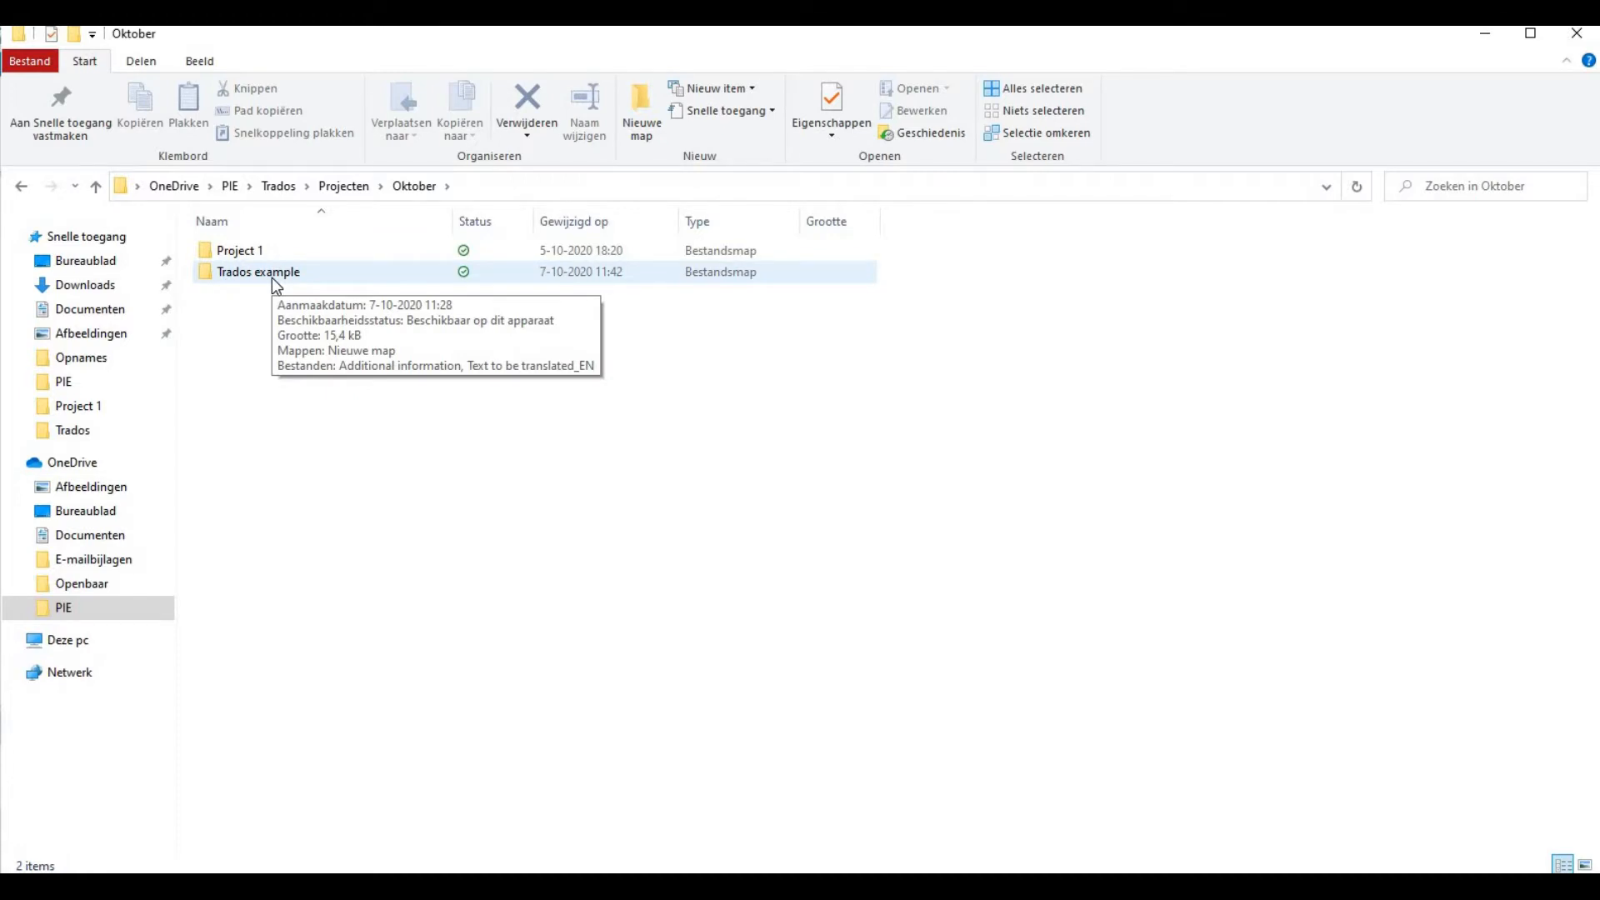
pyautogui.doubleClick(271, 277)
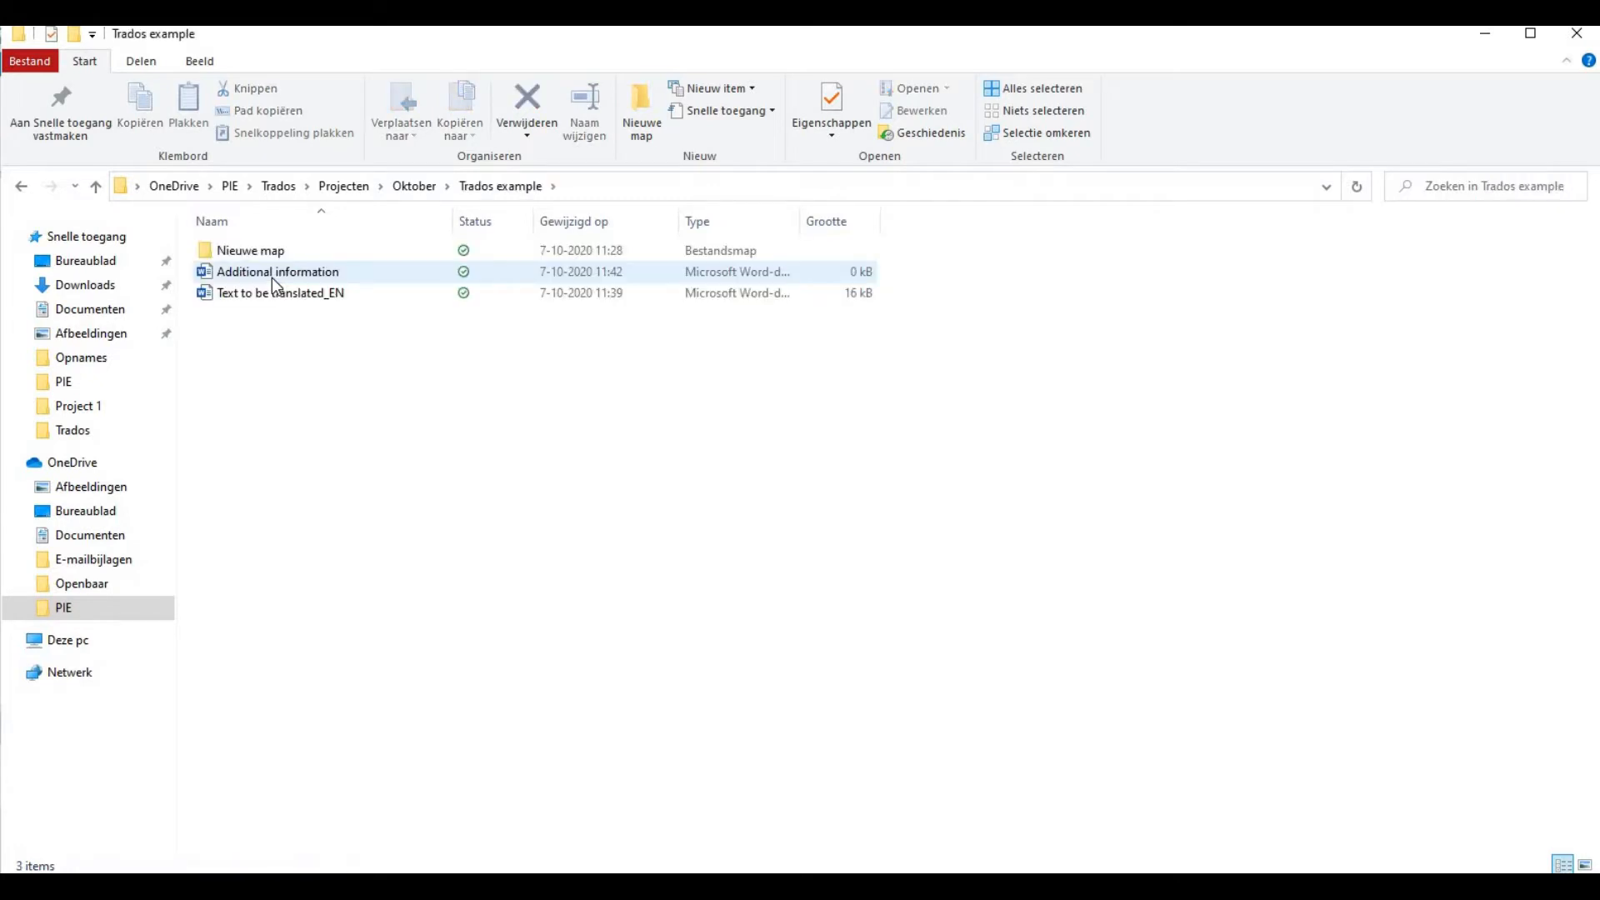
pyautogui.moveTo(253, 254)
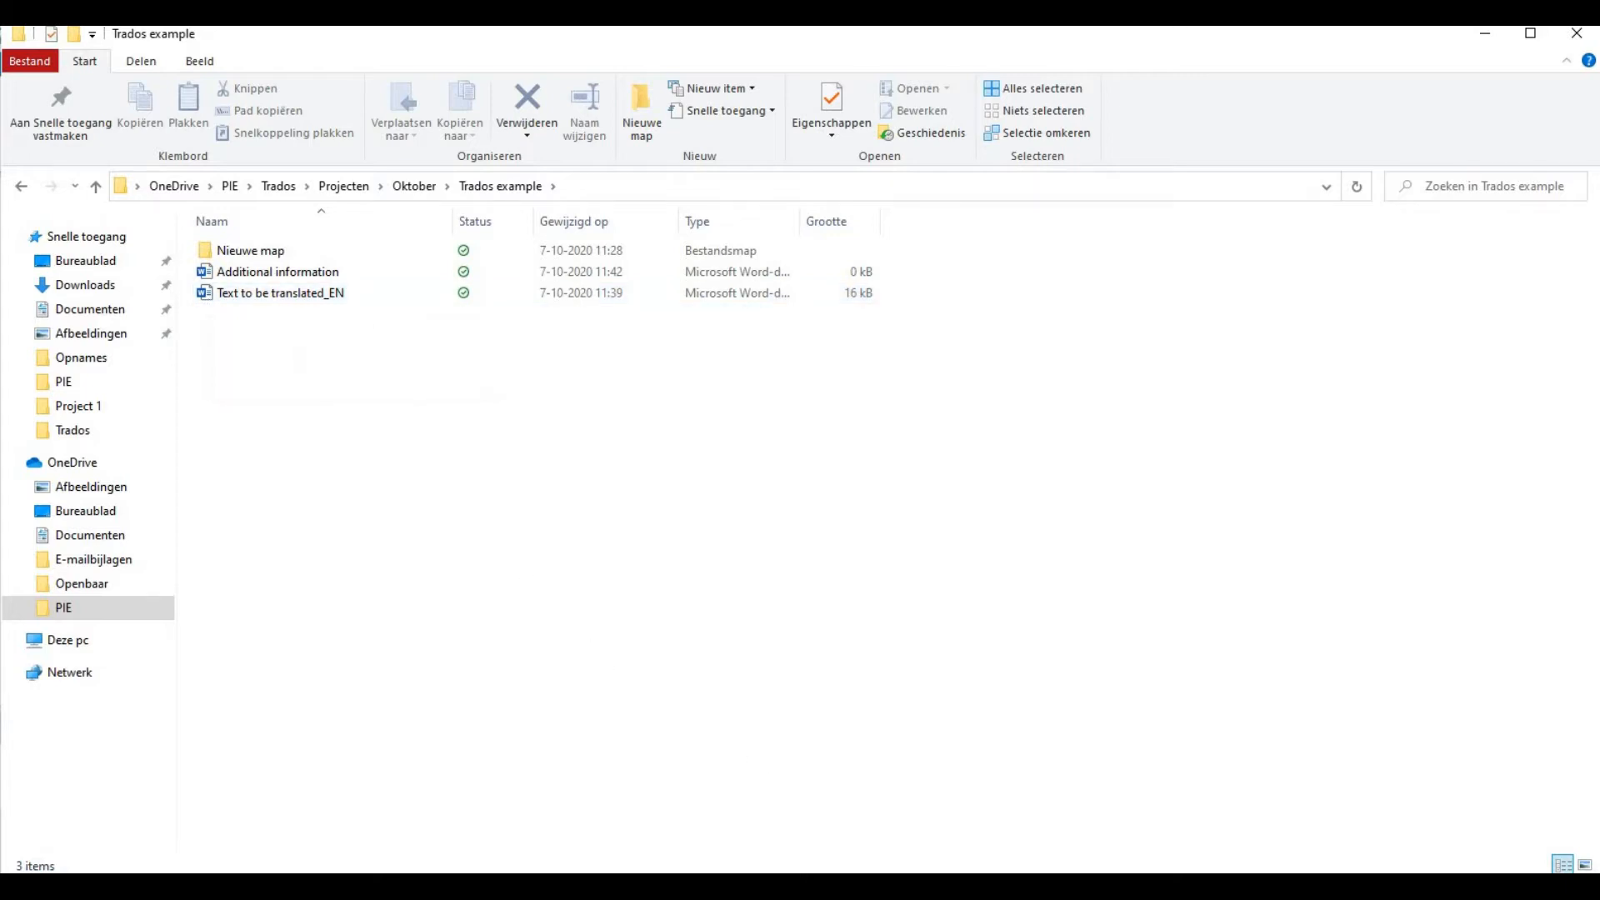
# Switch back to SDL Trados Studio and start creating a new project from the Projects view
pyautogui.moveTo(810, 886)
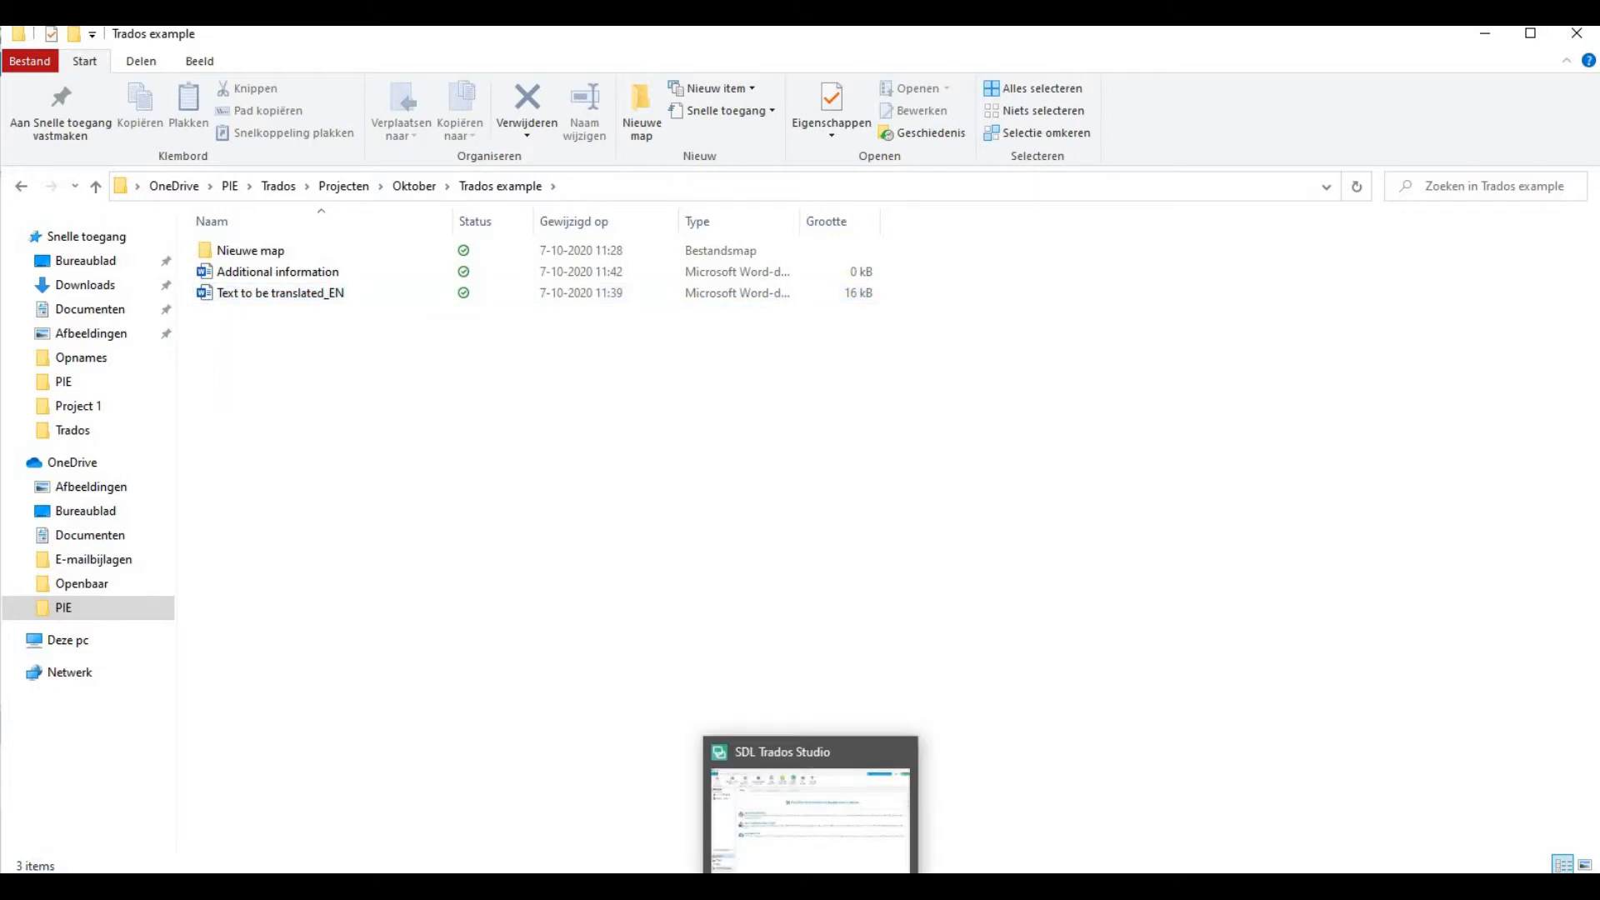
pyautogui.click(810, 886)
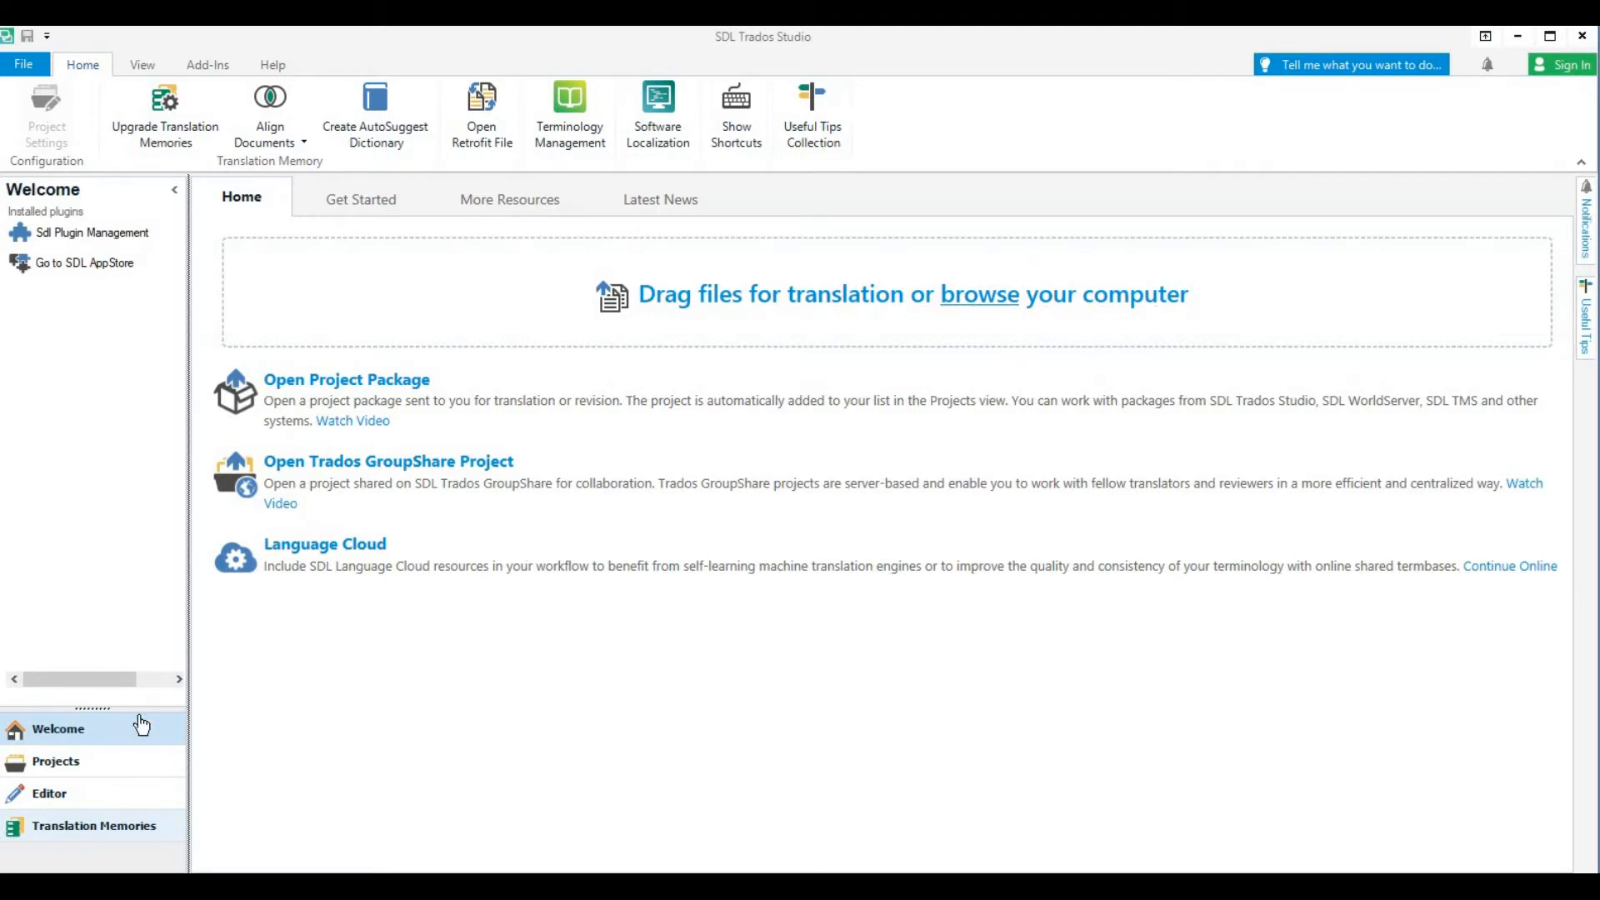
pyautogui.click(70, 773)
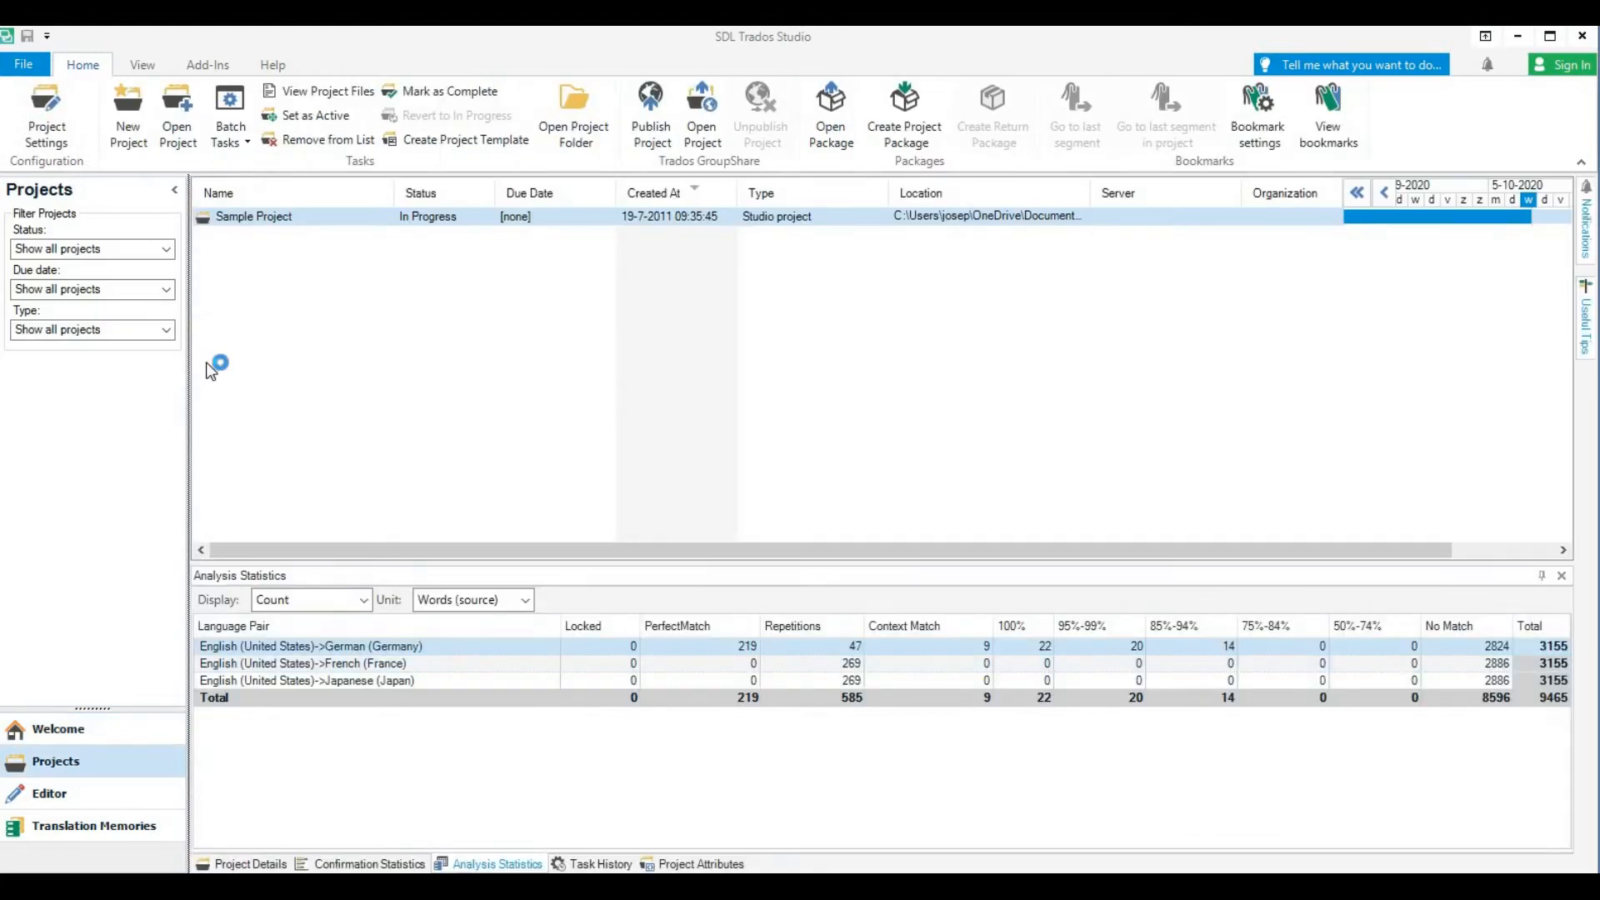
pyautogui.click(127, 122)
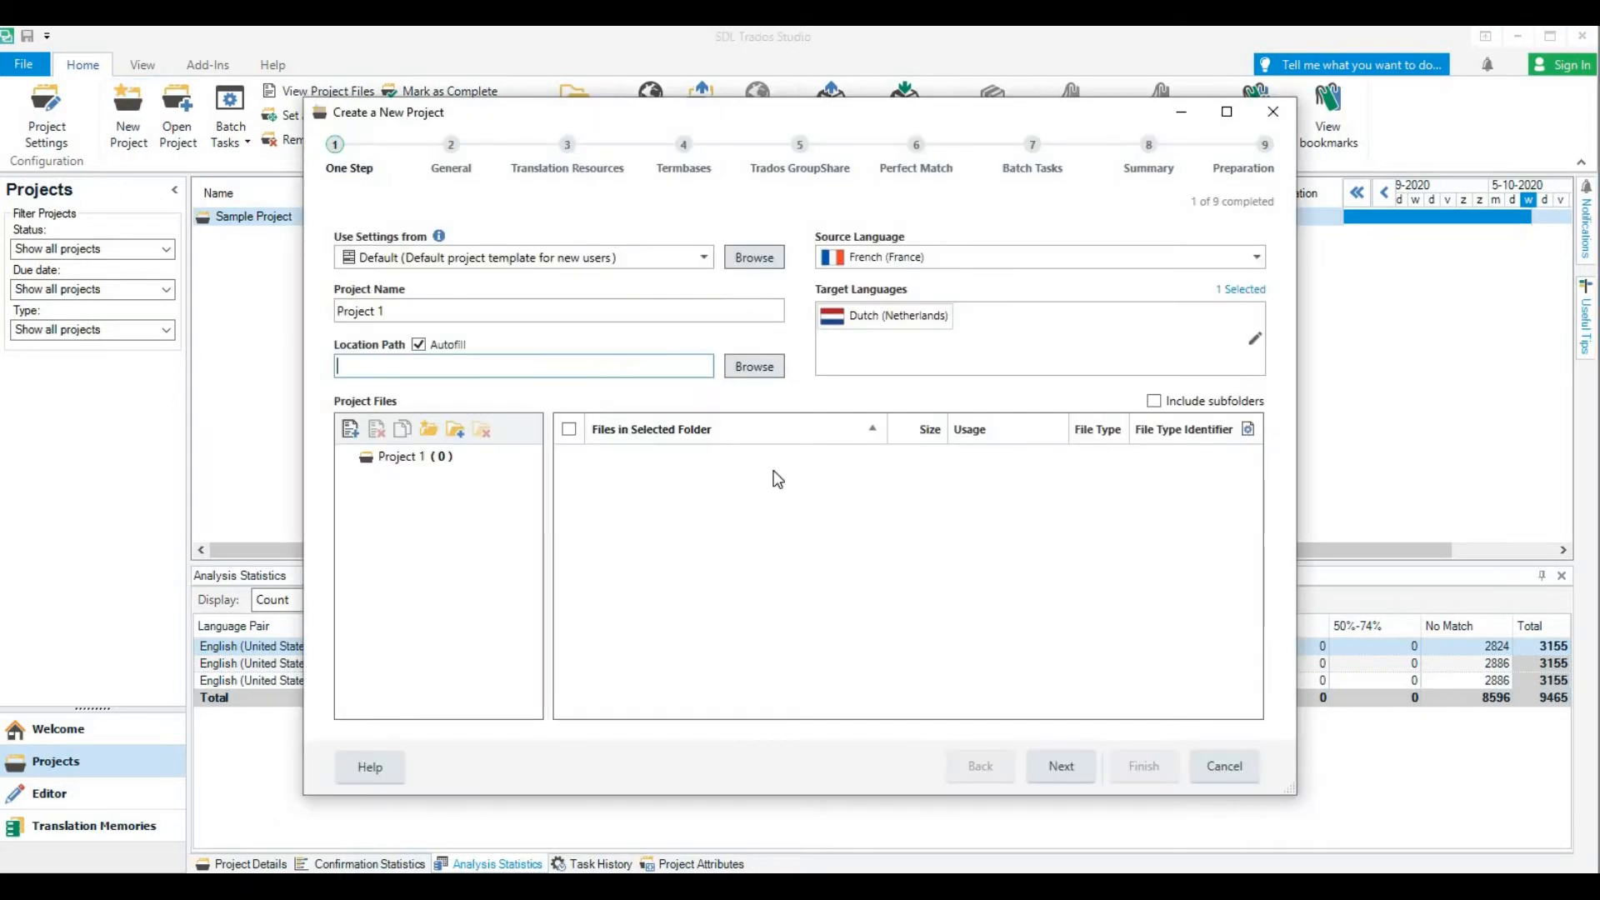
# Set the project location to the Nieuwe map folder inside Trados example and name the project "Trados example"
pyautogui.click(750, 369)
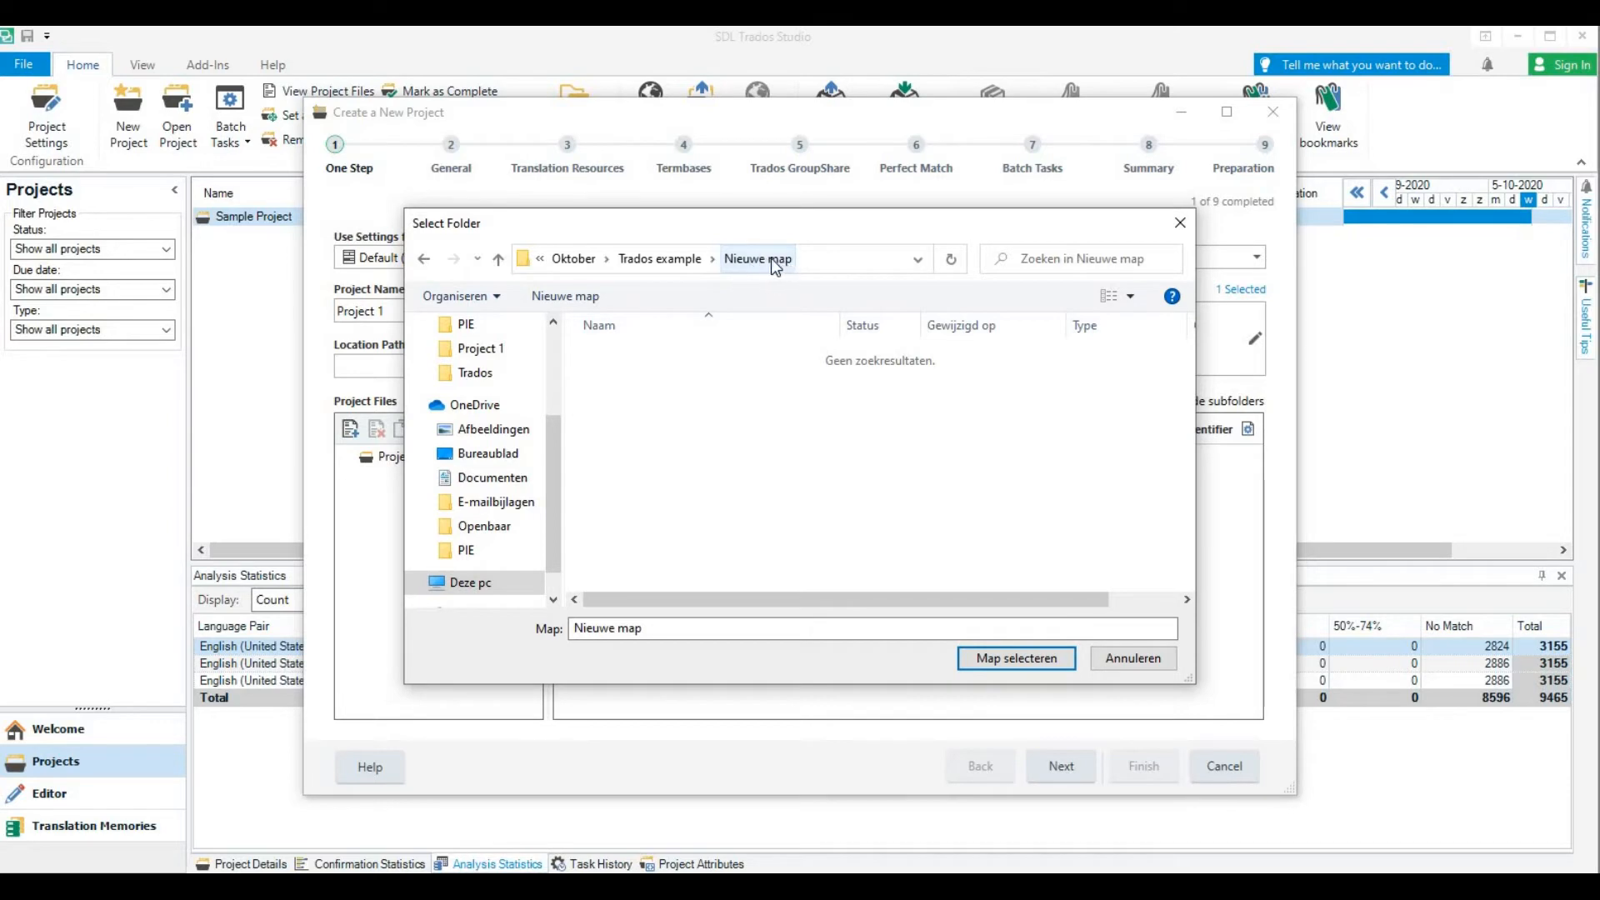
pyautogui.click(1002, 667)
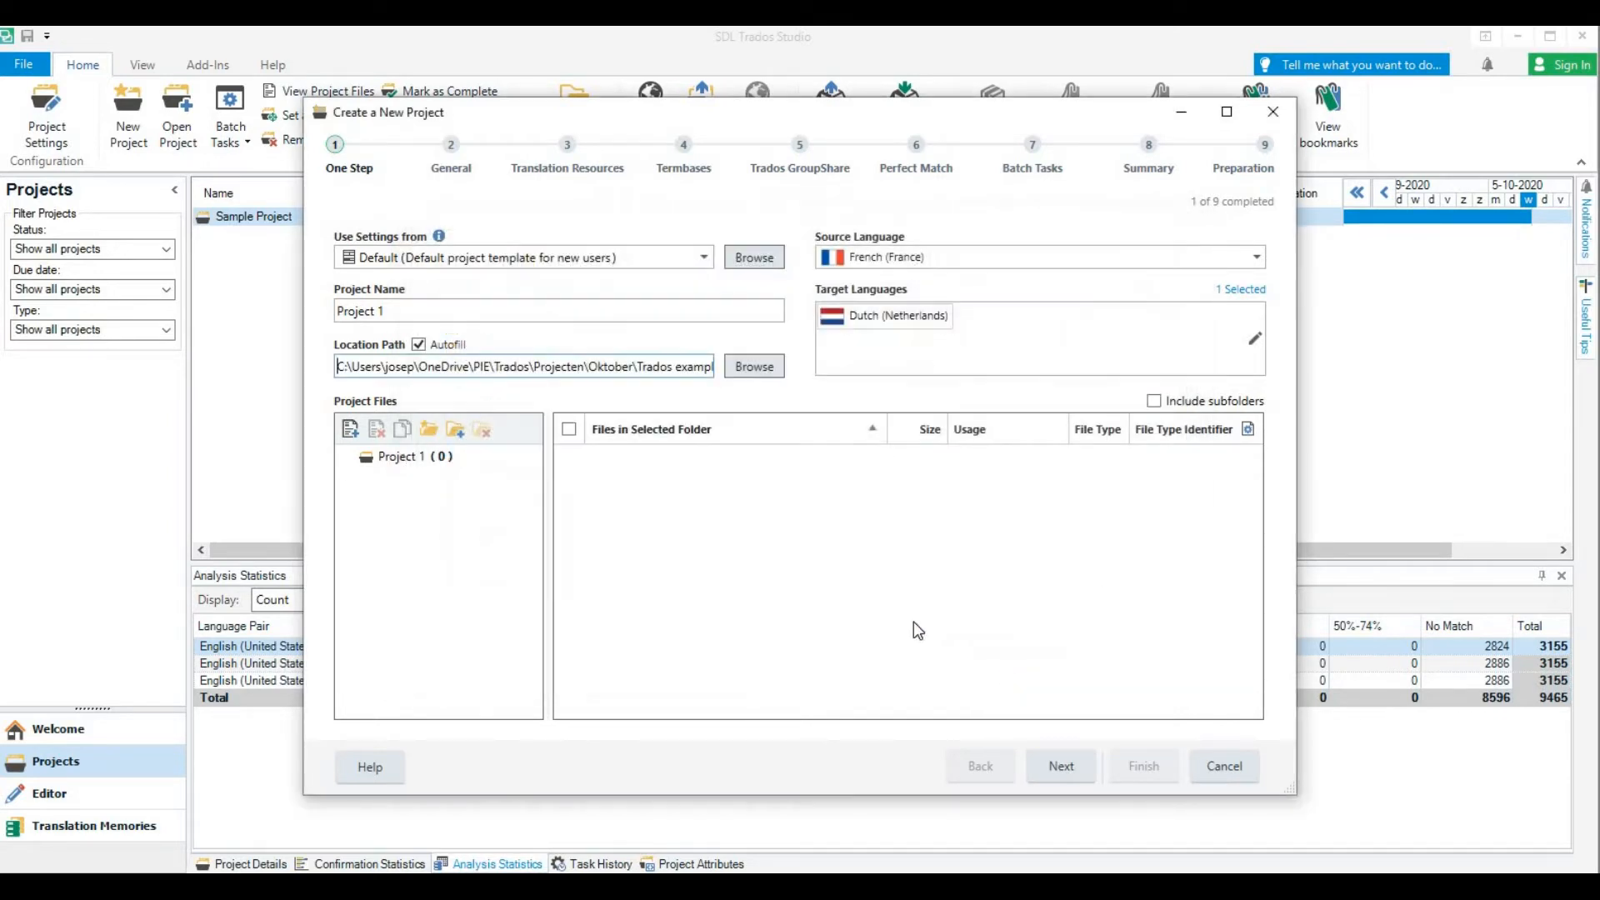
pyautogui.click(409, 311)
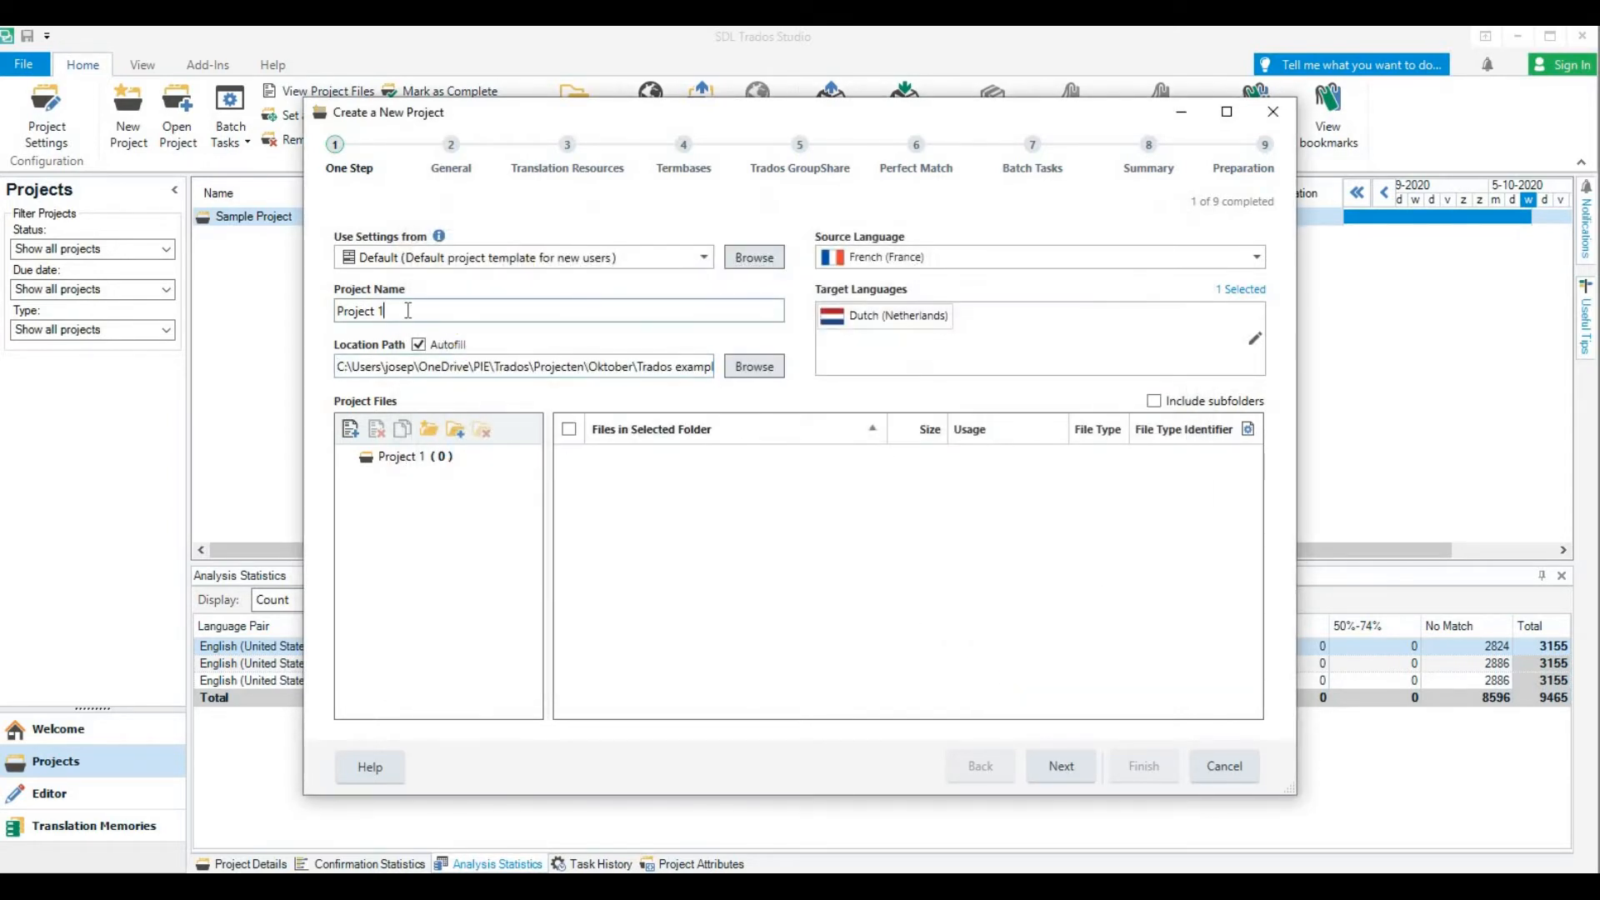
pyautogui.moveTo(408, 311); pyautogui.dragTo(325, 320)
pyautogui.write('Trados ')
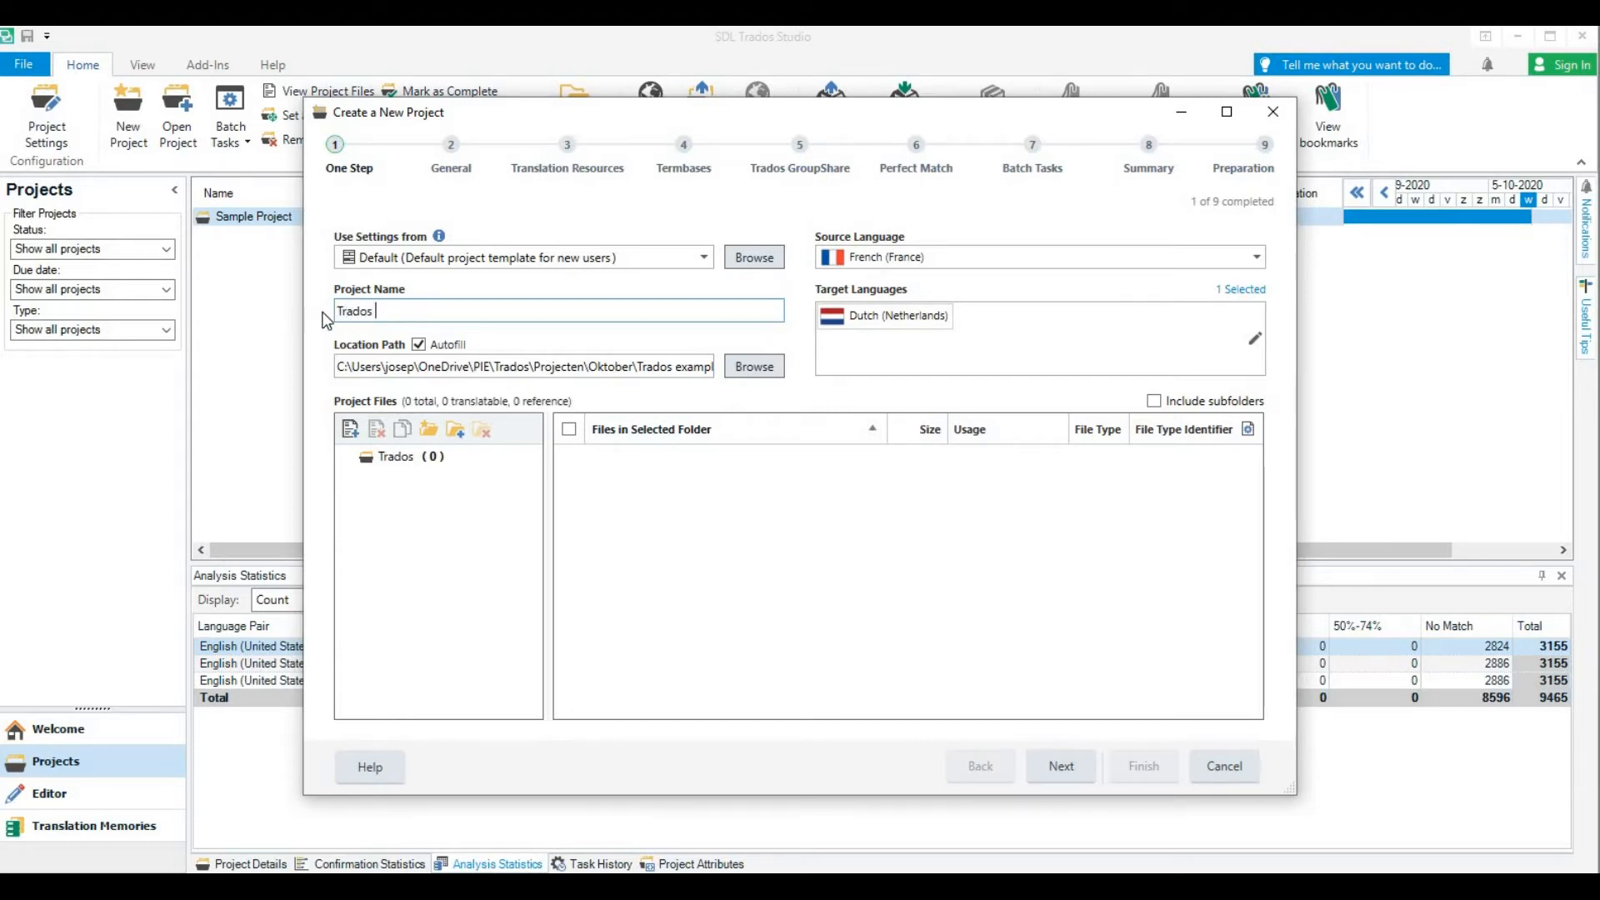
pyautogui.write('example')
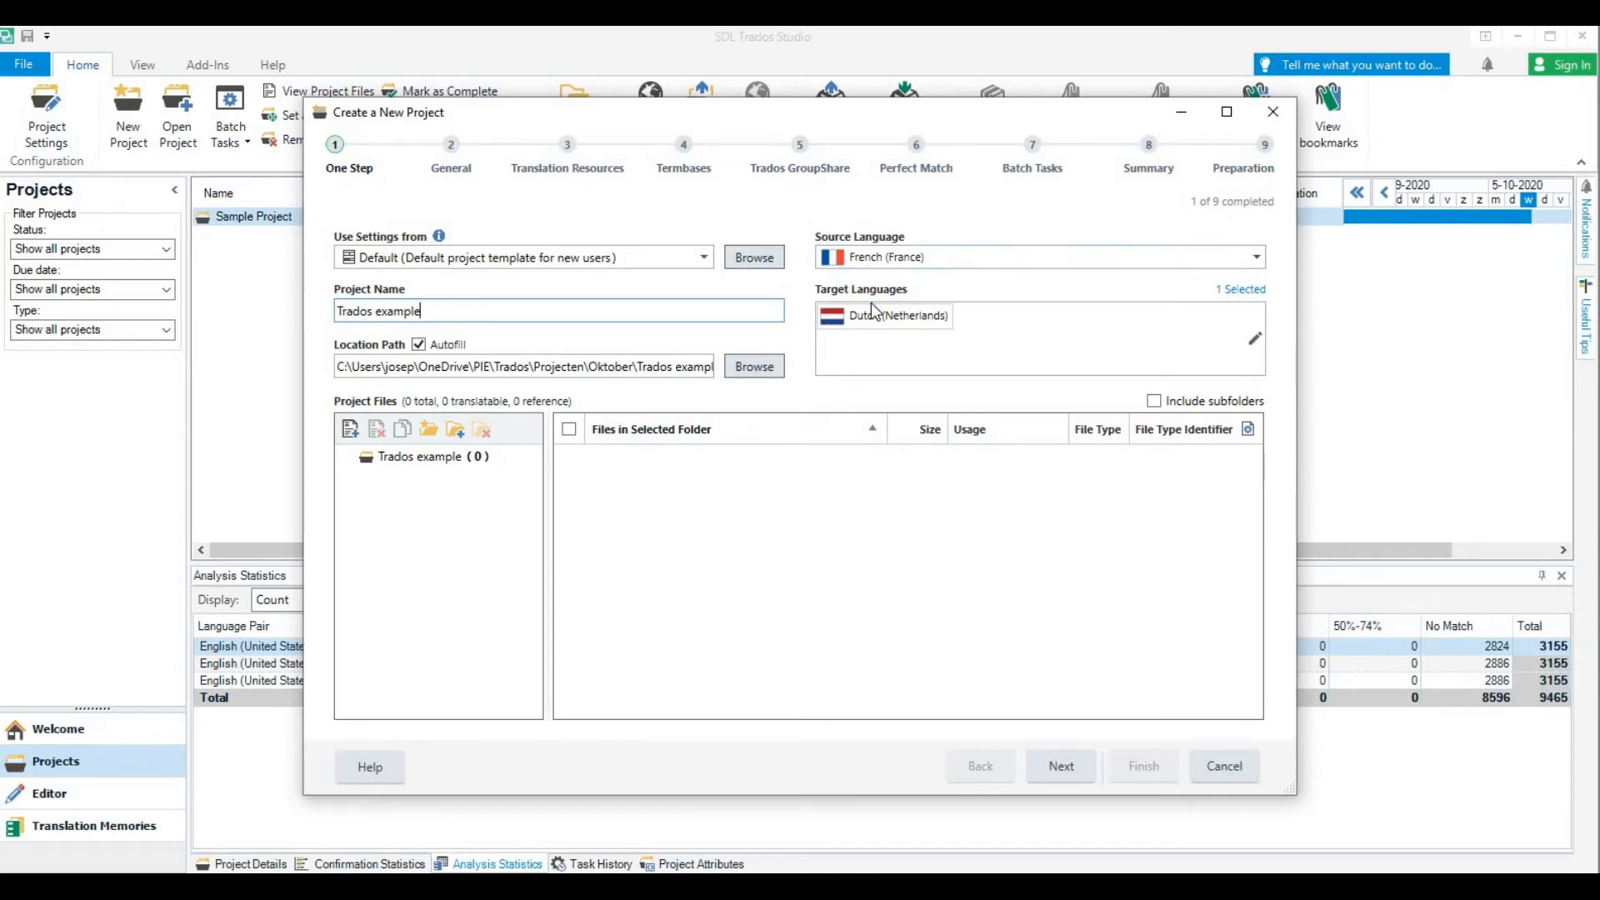
# Set the project's source language to English (United Kingdom)
pyautogui.click(1258, 258)
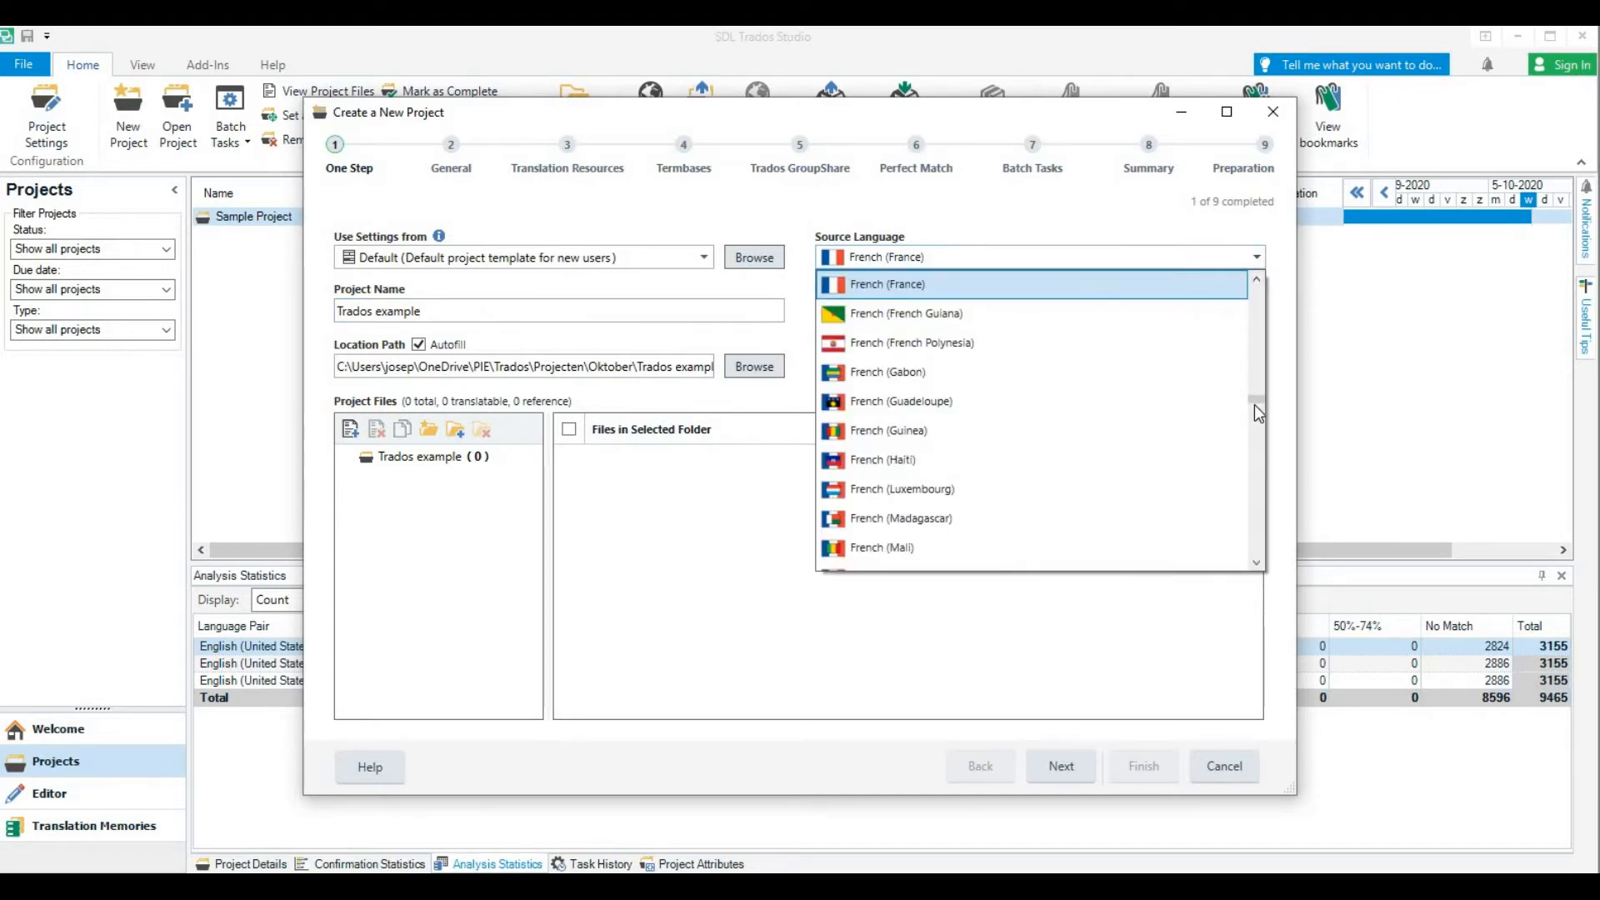
pyautogui.moveTo(1254, 405); pyautogui.dragTo(1250, 341)
pyautogui.scroll(-6, 1044, 442)
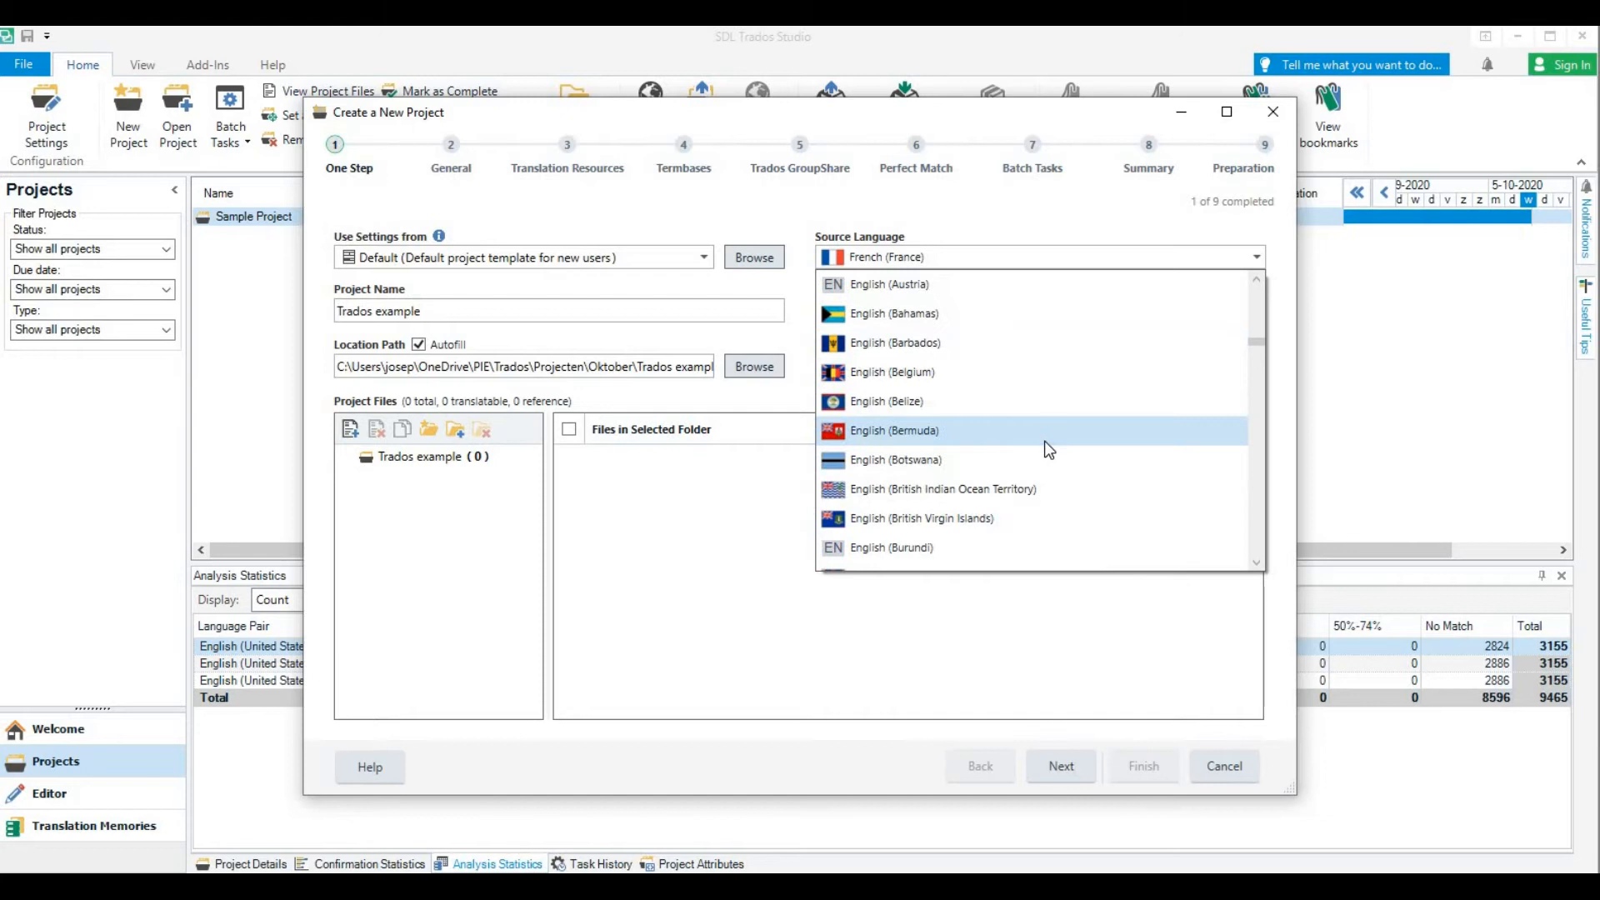
pyautogui.scroll(-6, 978, 480)
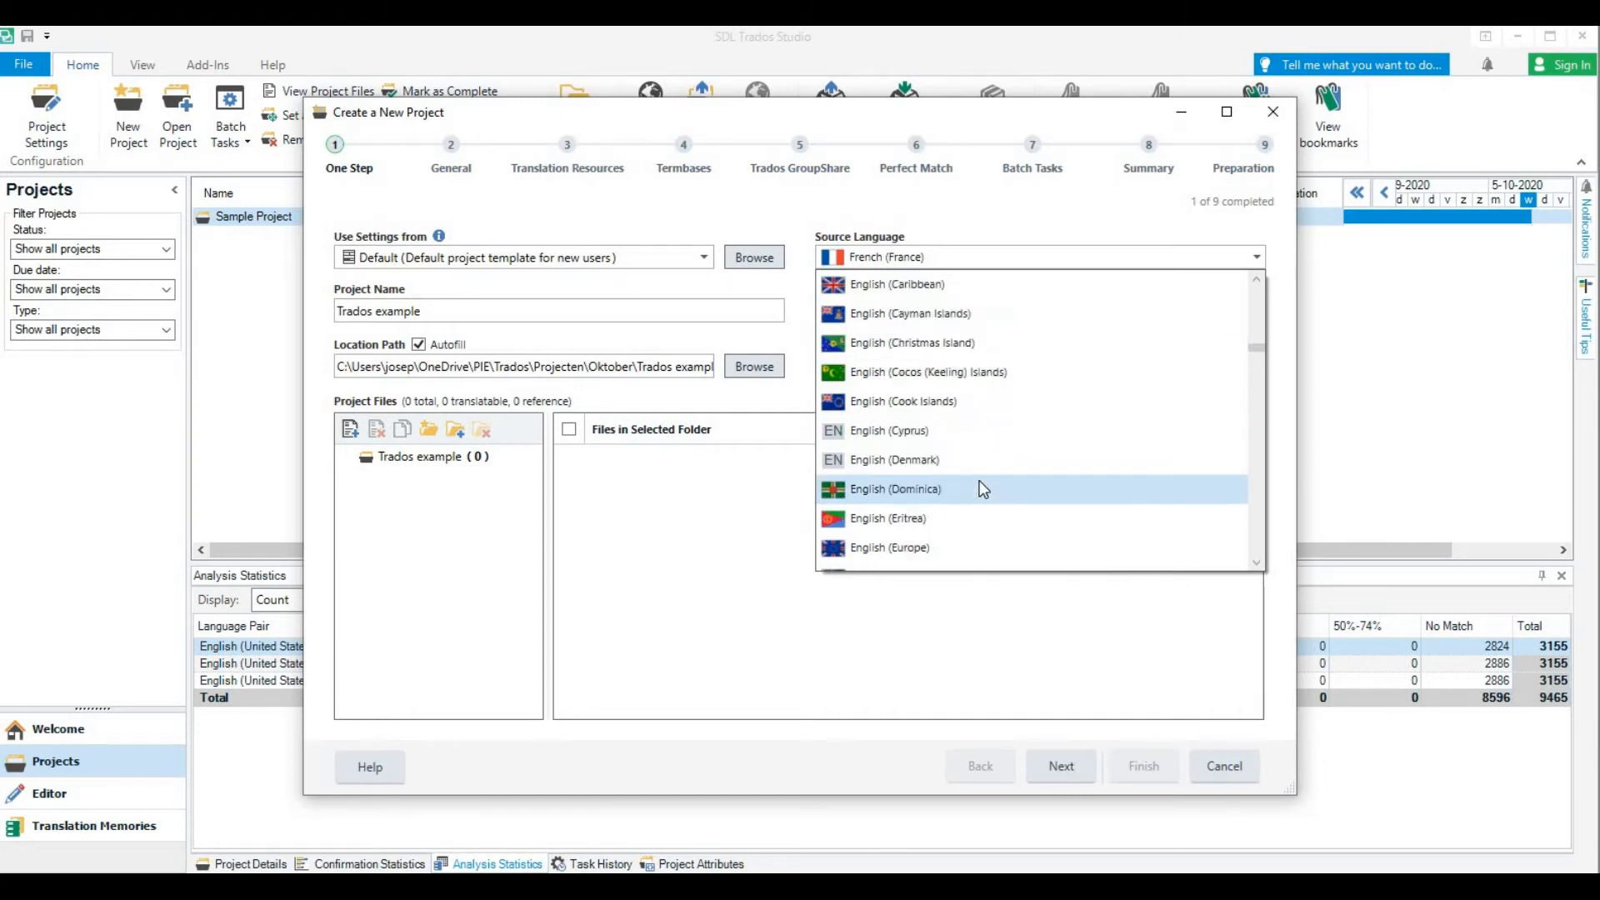
pyautogui.scroll(-8, 978, 480)
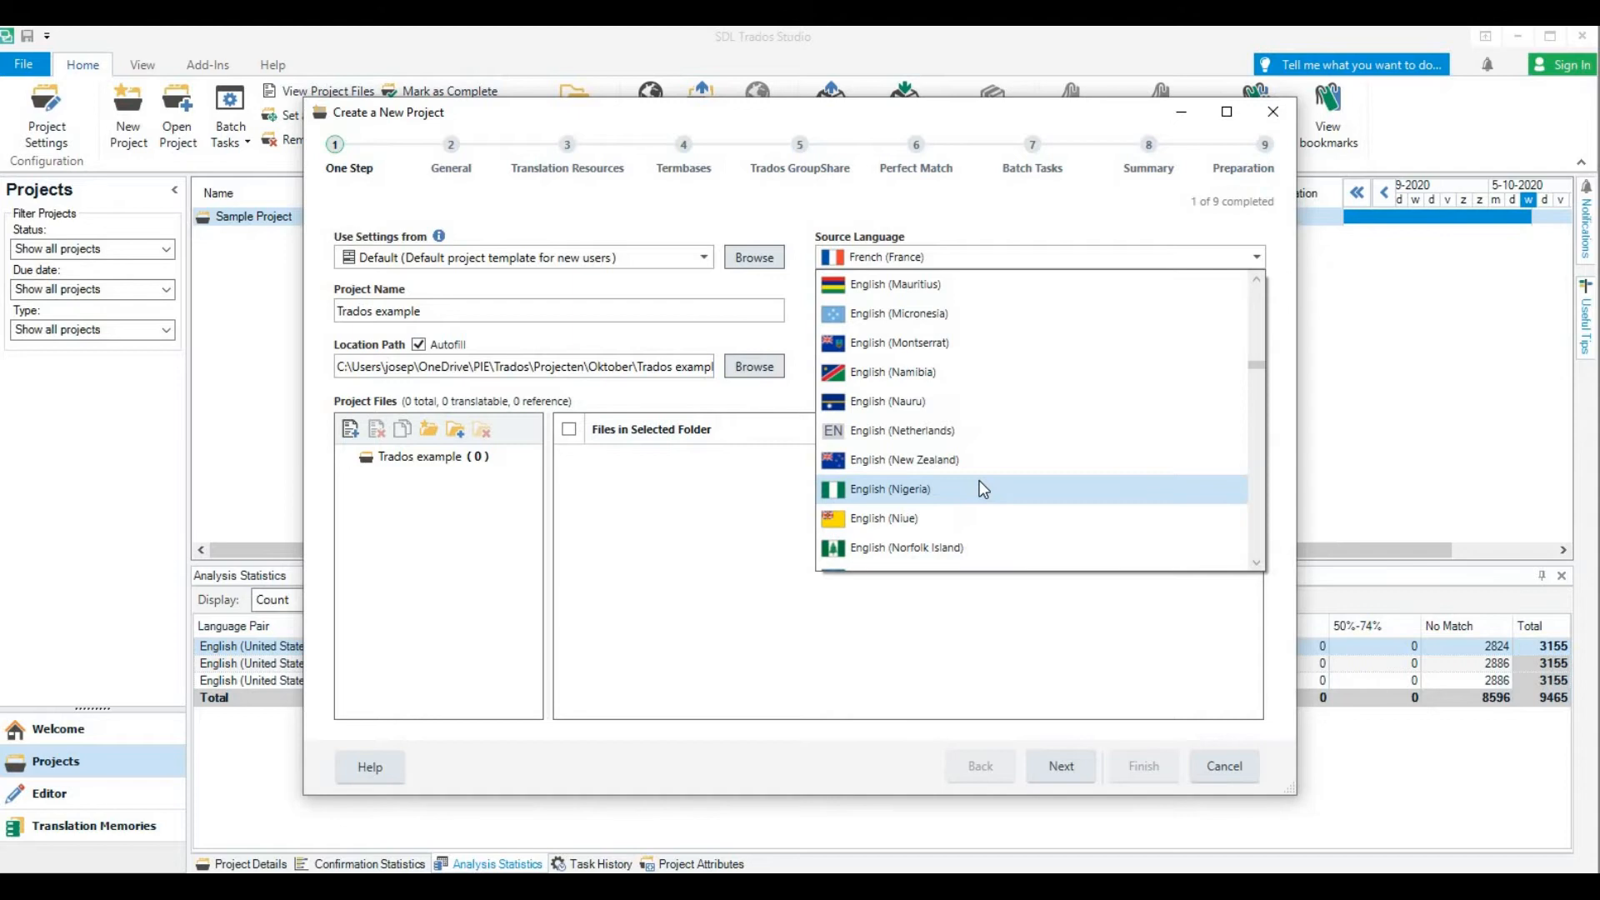
pyautogui.scroll(-7, 978, 490)
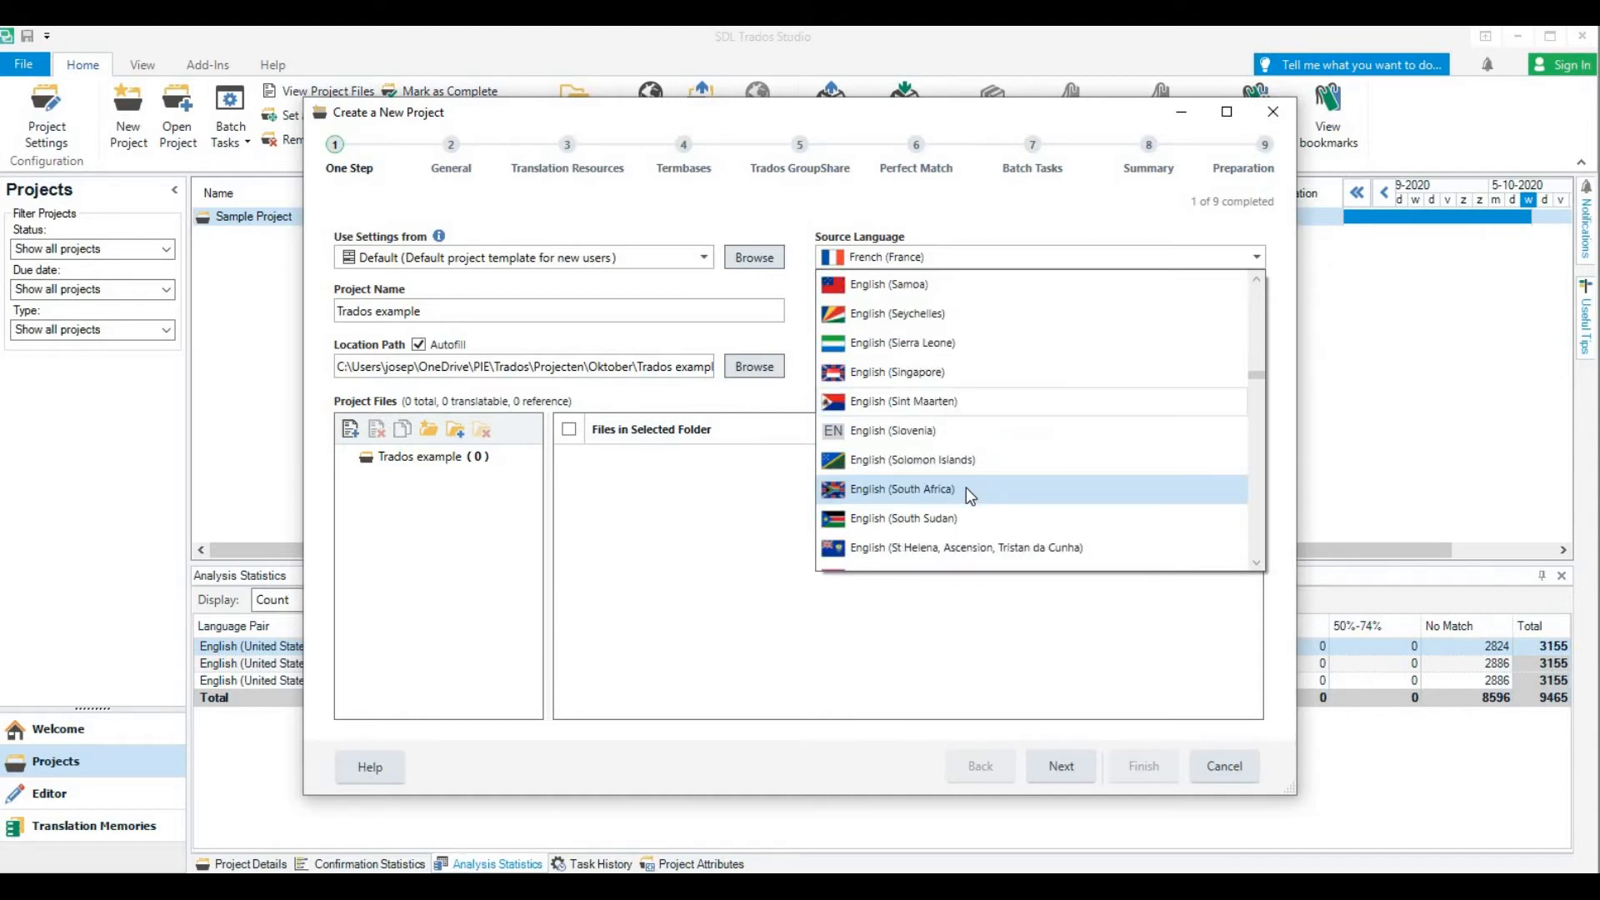
pyautogui.scroll(-2, 966, 493)
pyautogui.scroll(-3, 966, 493)
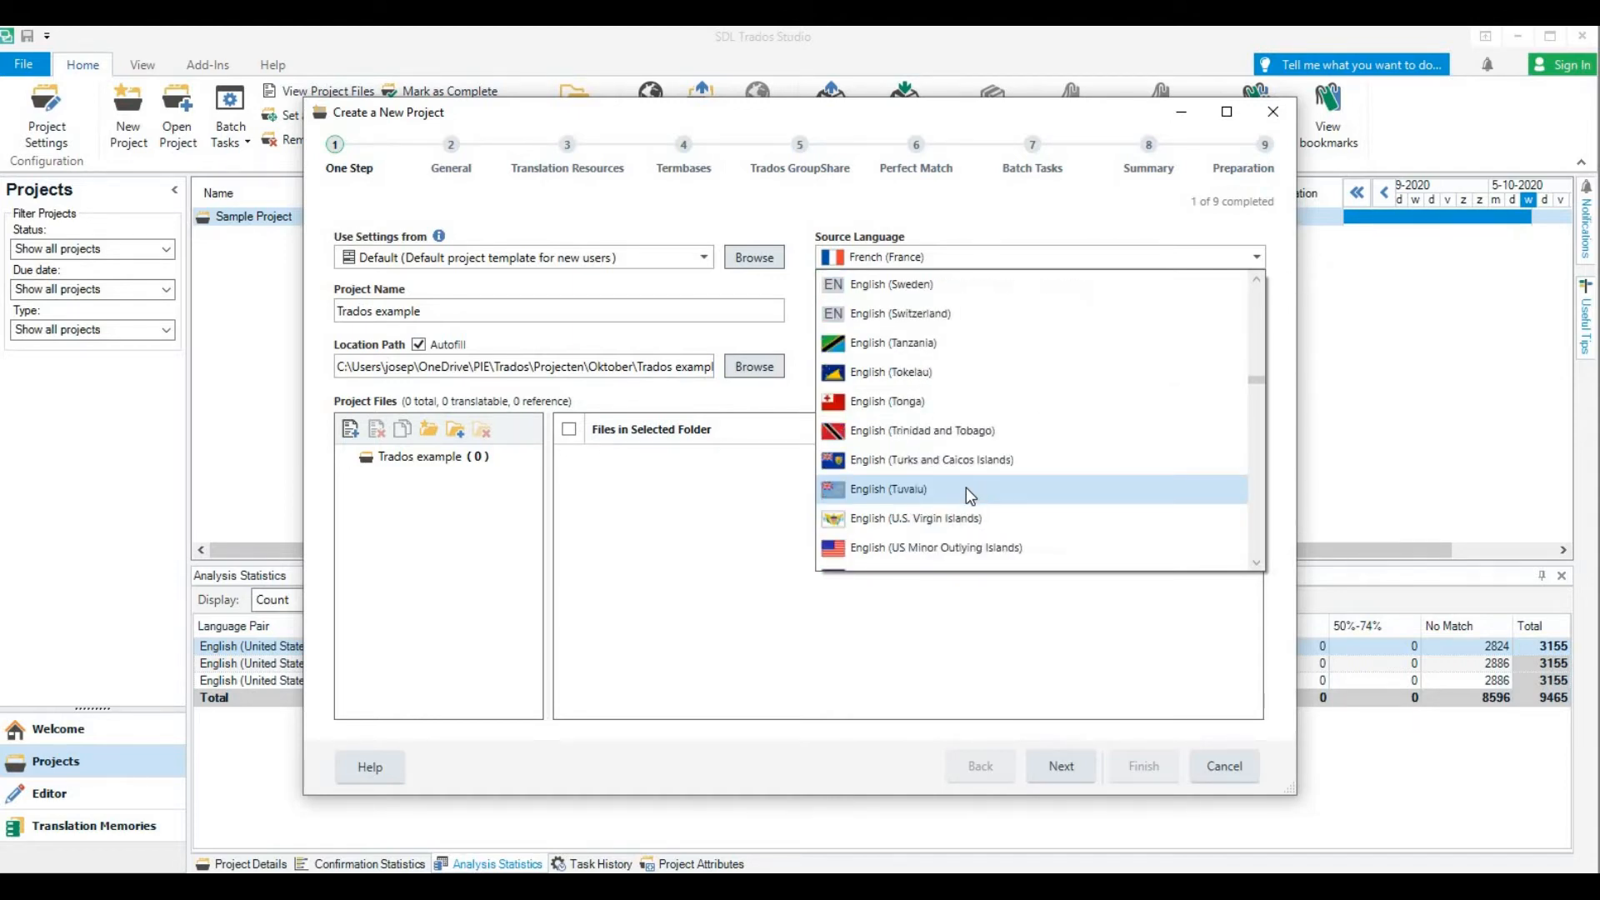
pyautogui.scroll(-1, 961, 490)
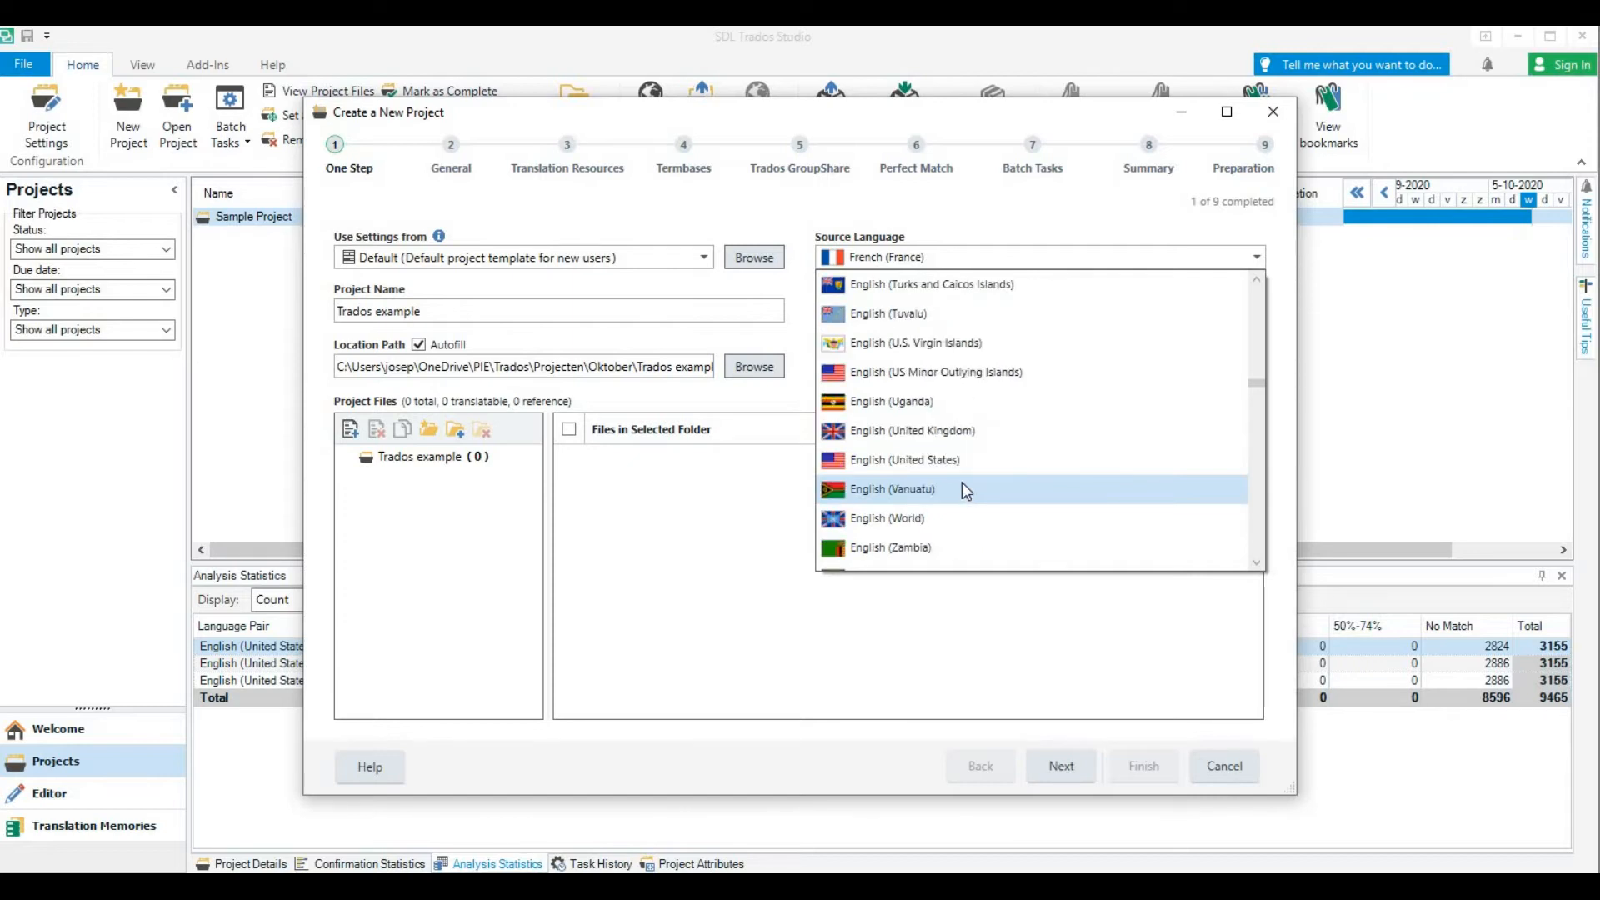
pyautogui.click(947, 431)
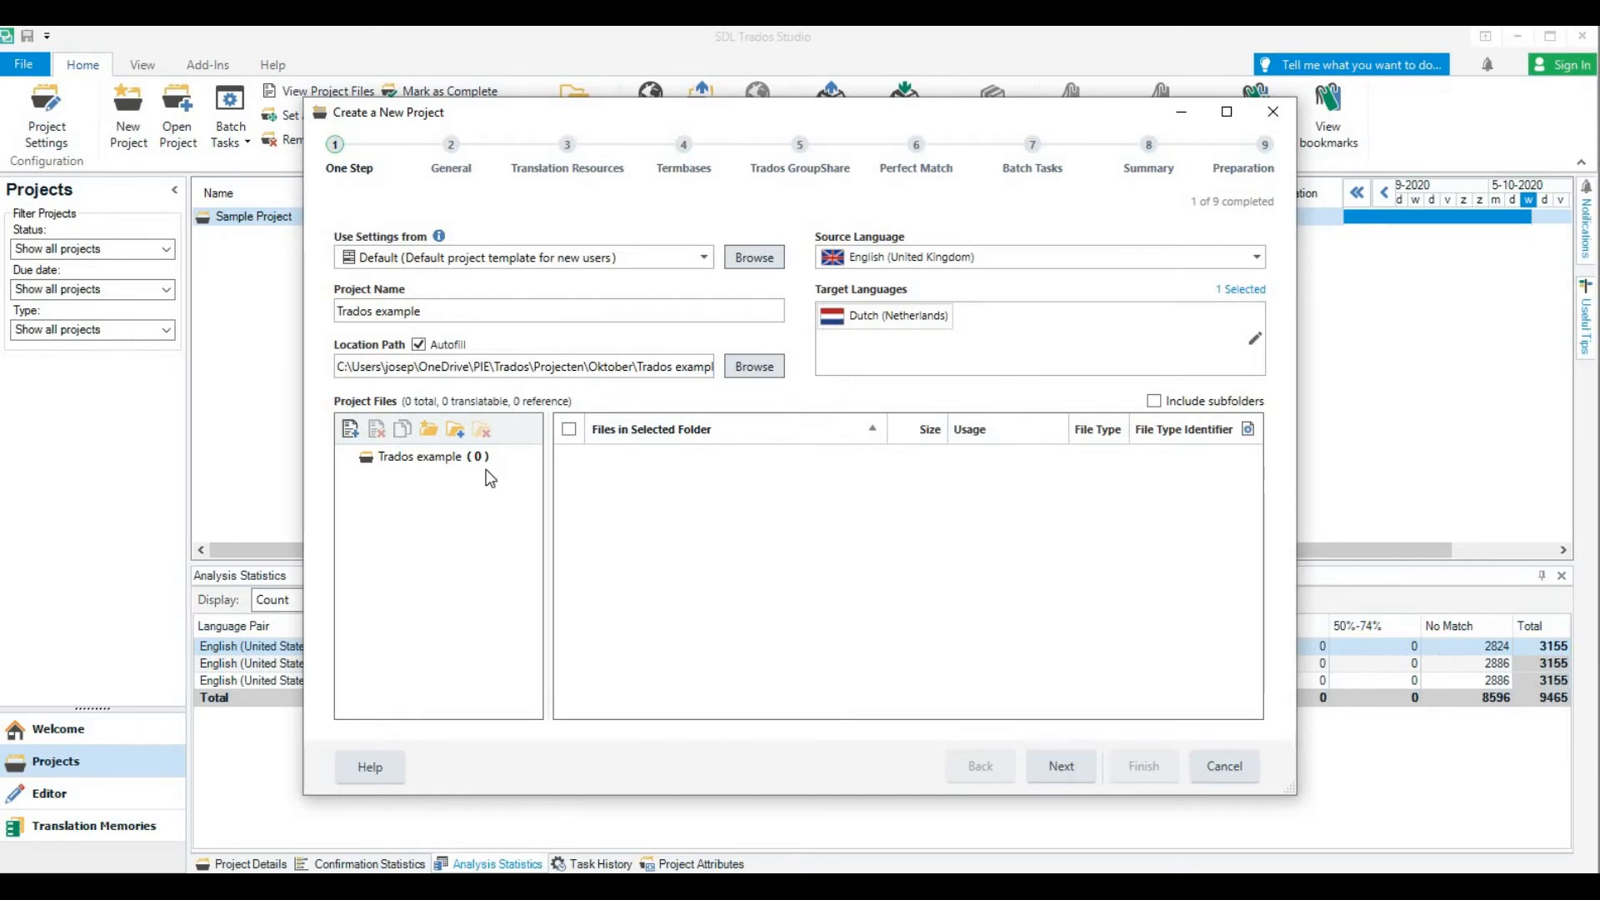
# Add the Word document "Text to be translated_EN" from the Trados example folder to the project files
pyautogui.click(350, 430)
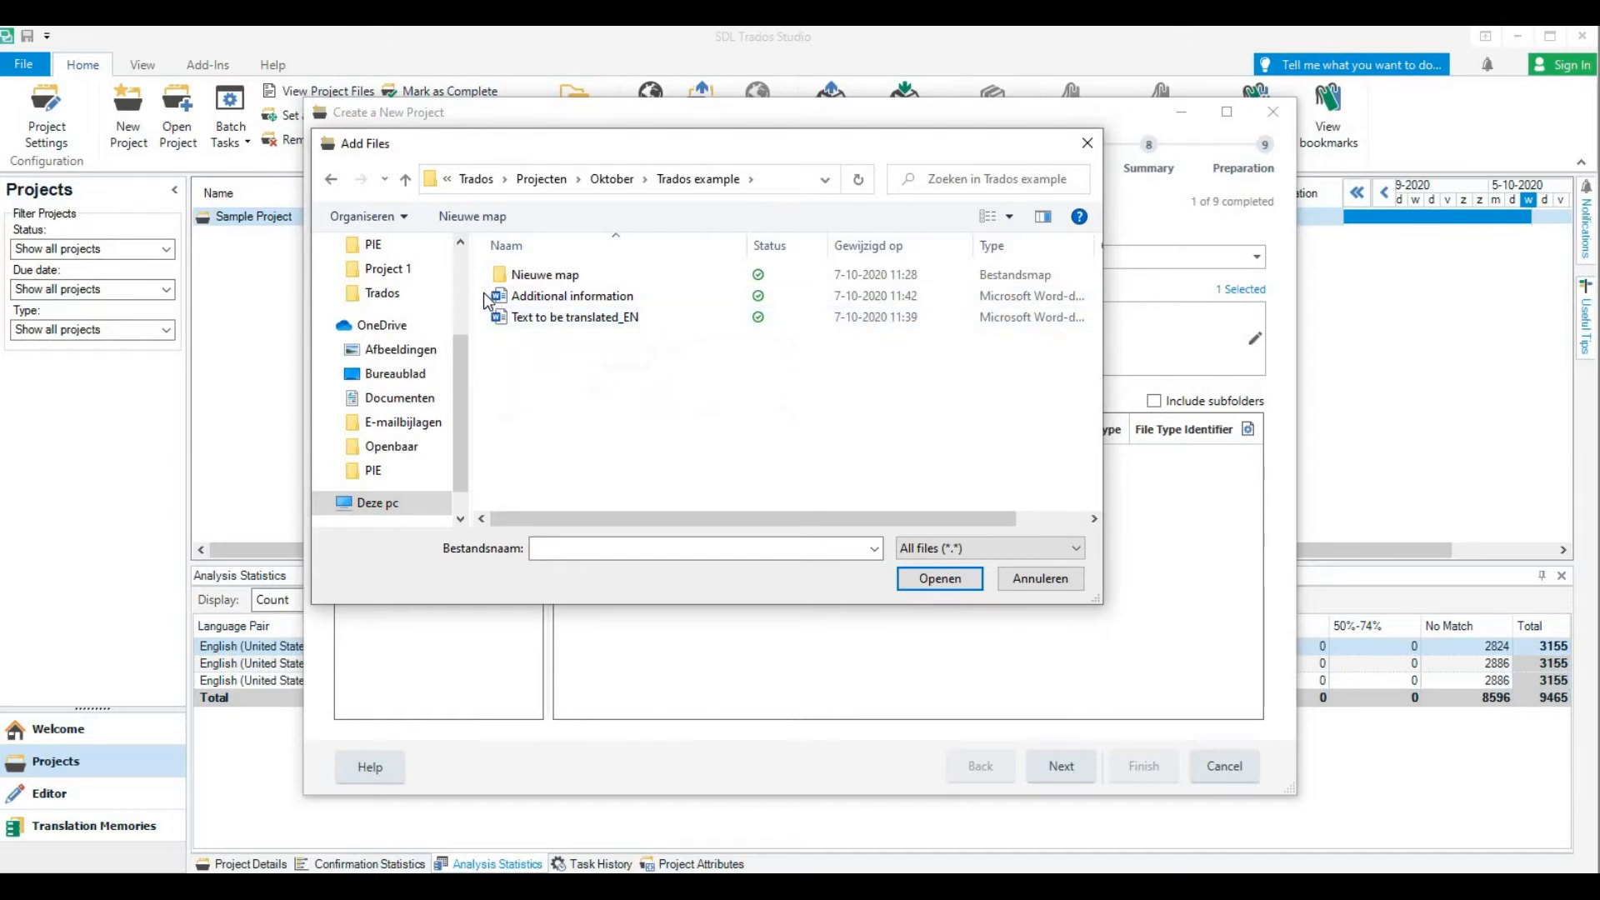
pyautogui.click(519, 321)
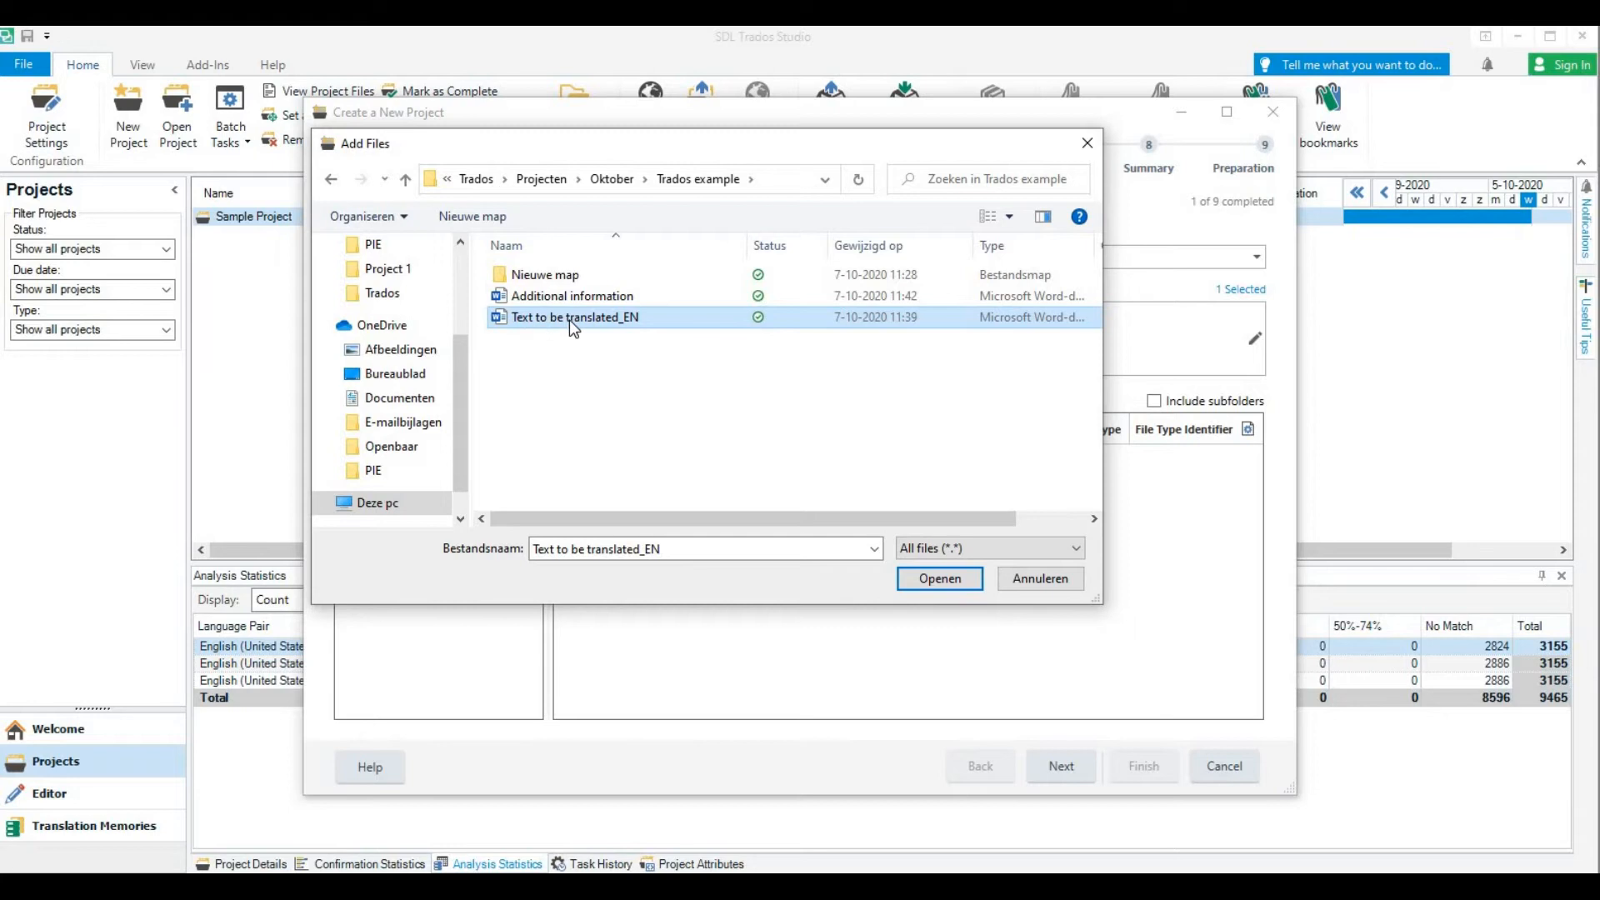
pyautogui.click(922, 582)
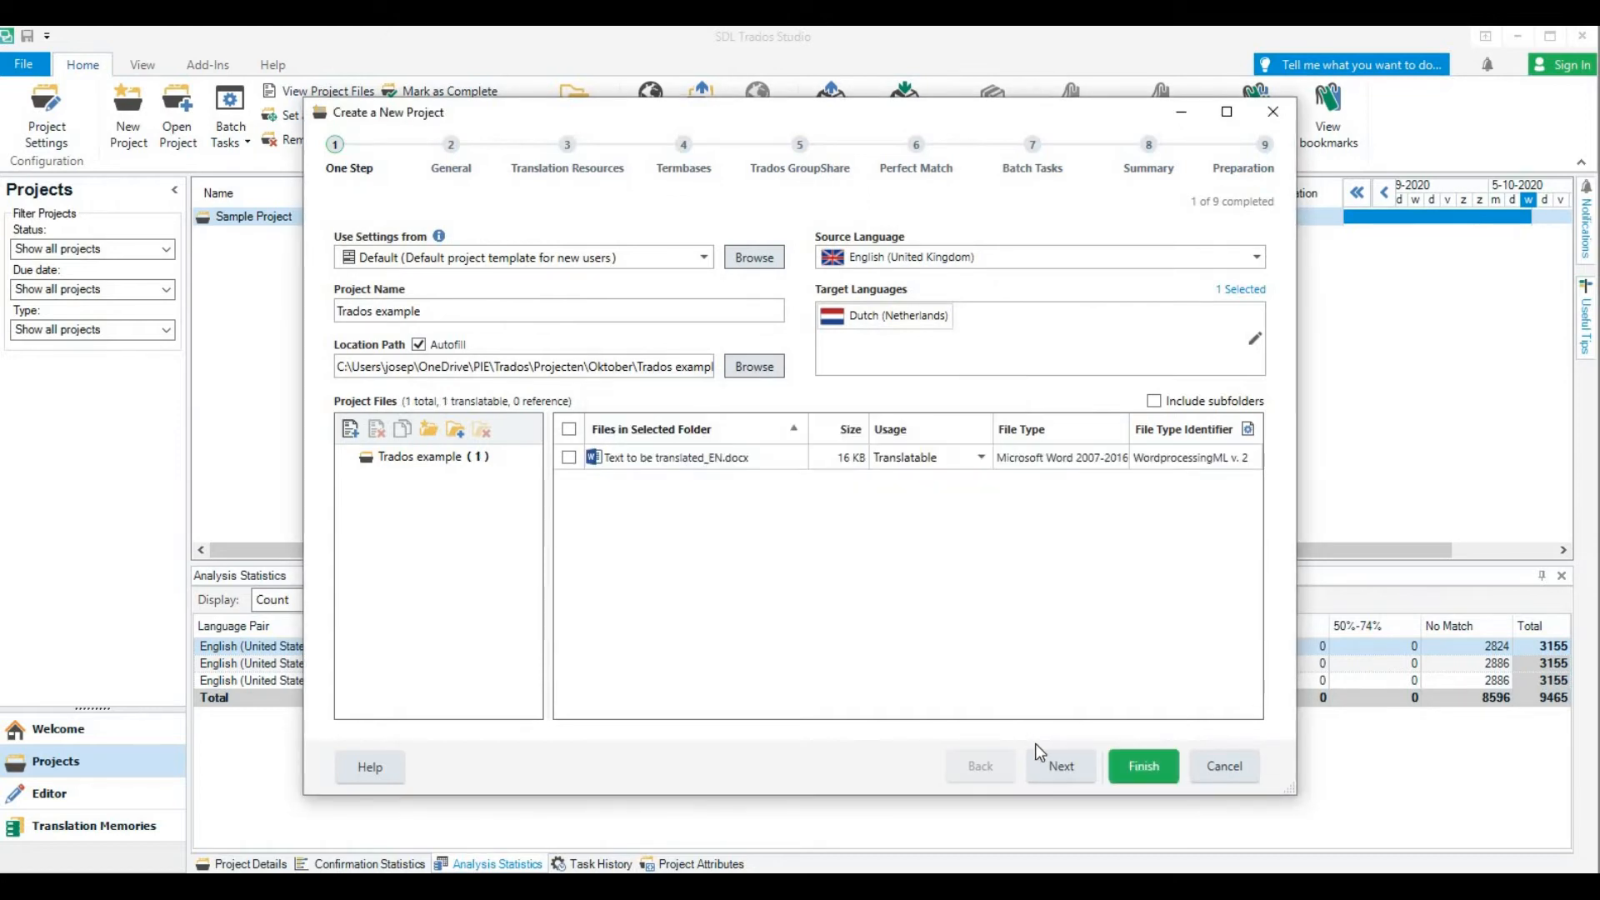
# Continue to the general project settings, check the available customers, and set the due date to 9 October 2020
pyautogui.click(1048, 765)
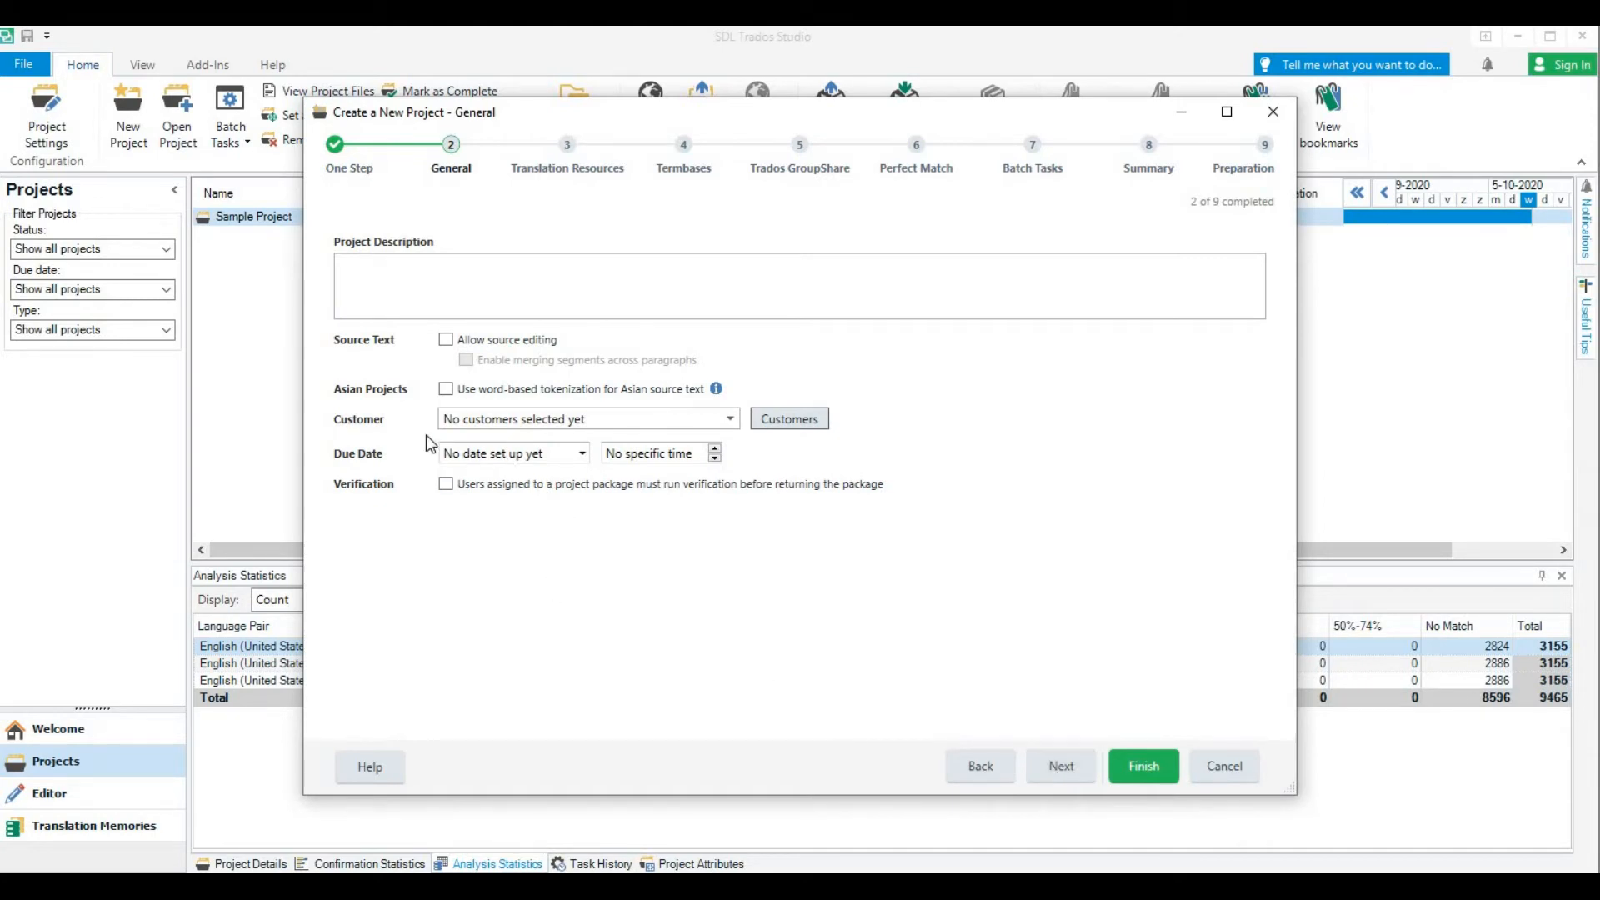
pyautogui.click(730, 419)
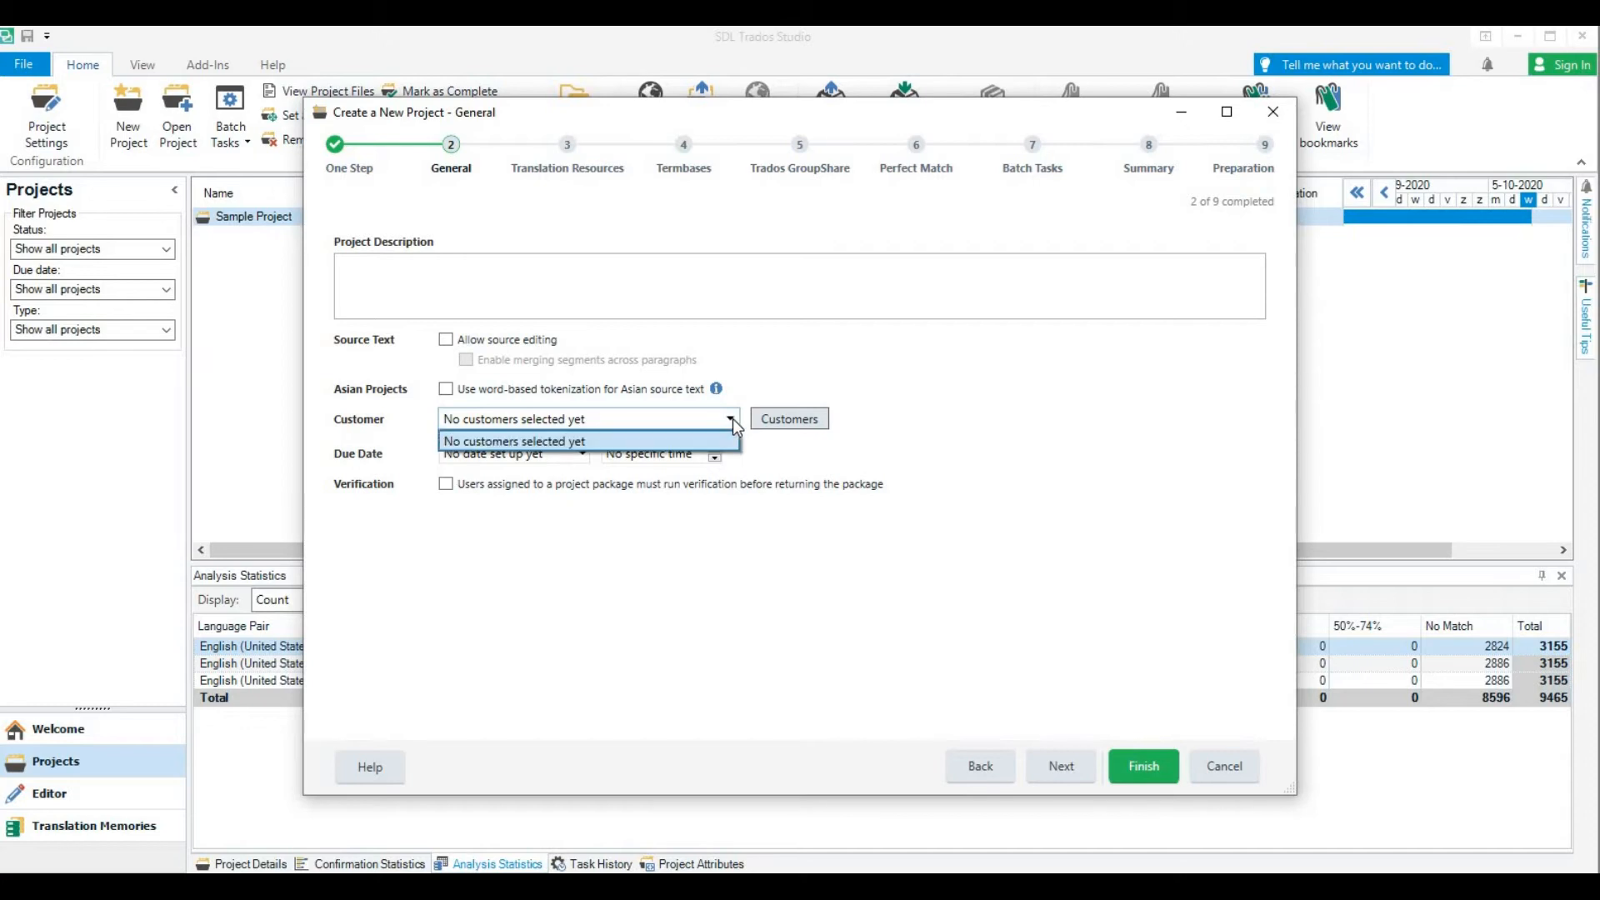
pyautogui.click(730, 419)
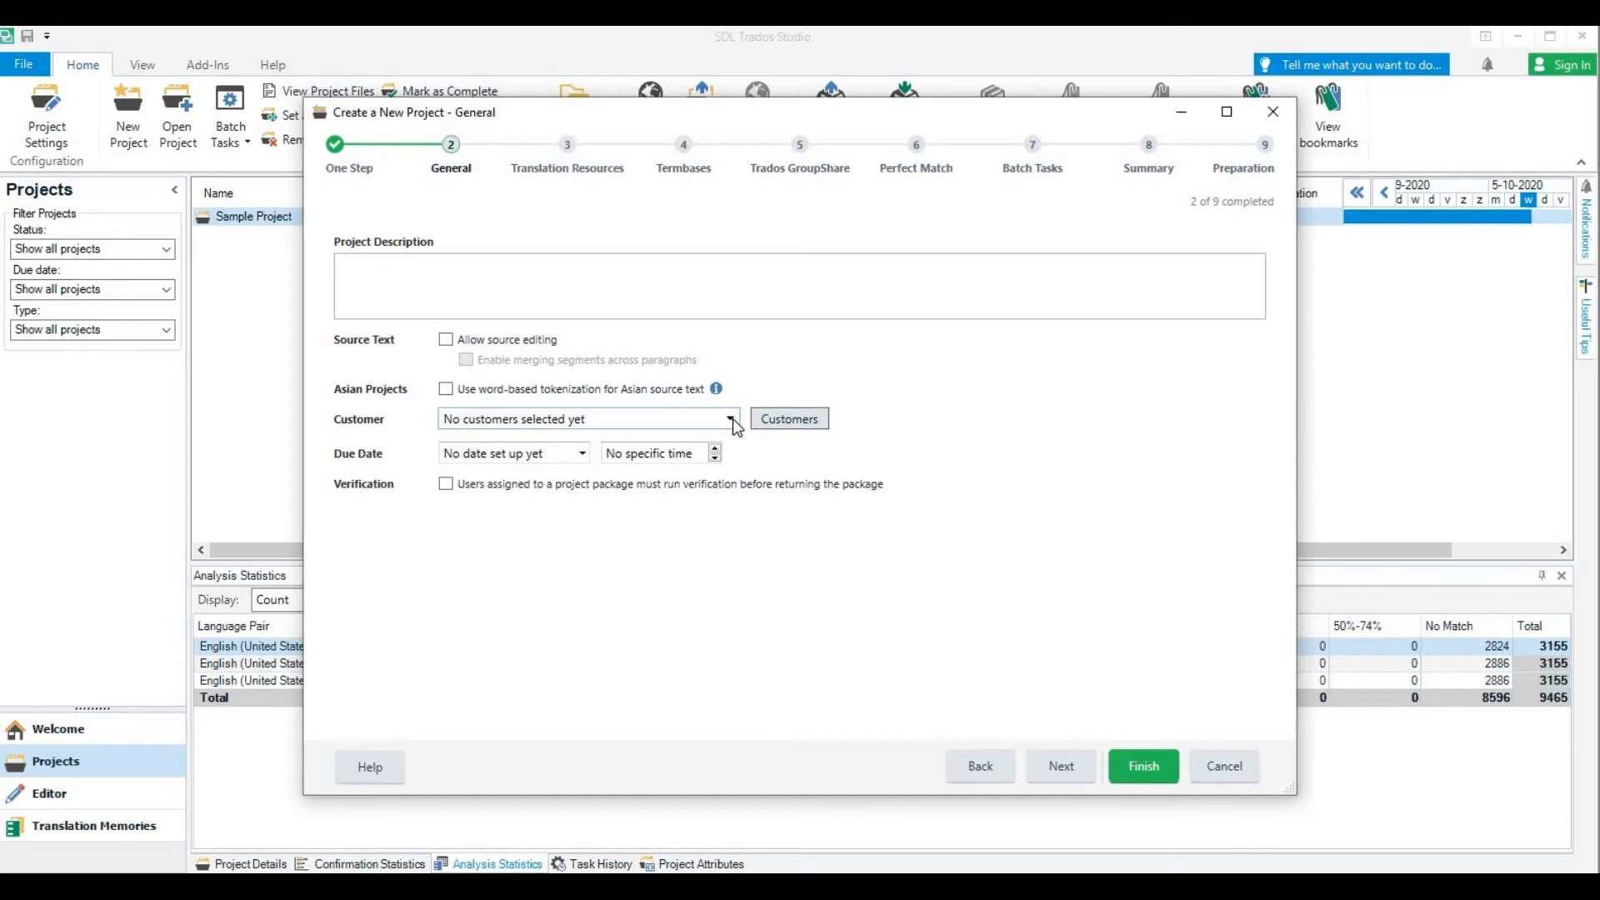
pyautogui.click(581, 454)
pyautogui.click(581, 454)
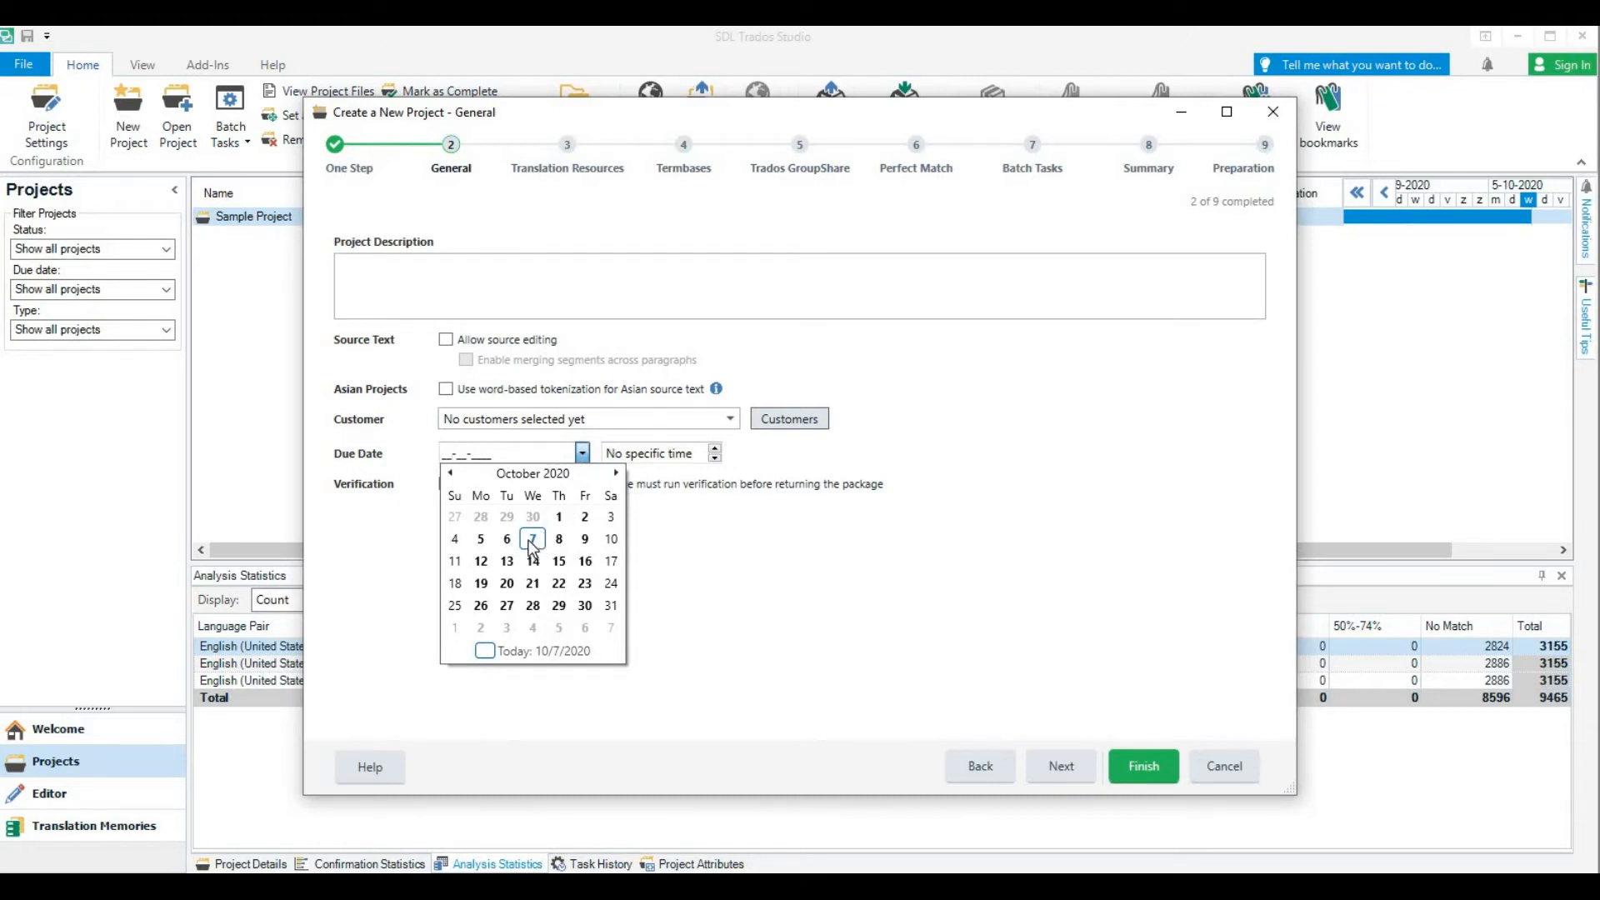
pyautogui.click(586, 541)
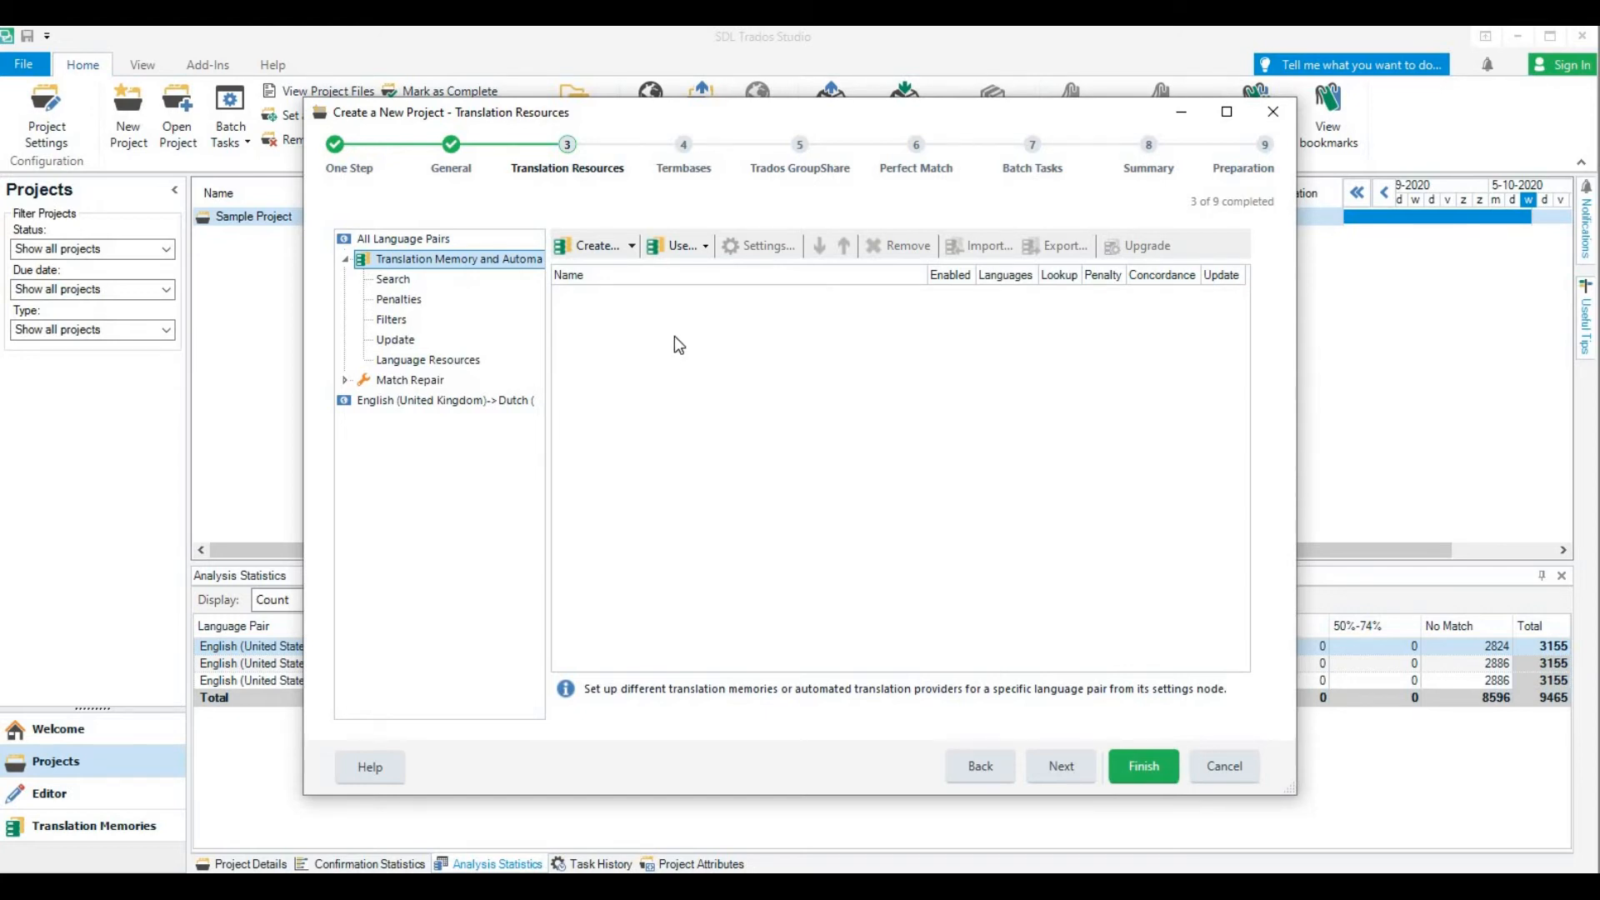
# Add the file-based translation memory EN_NL from the Memoire folder to the project's translation resources
pyautogui.click(705, 247)
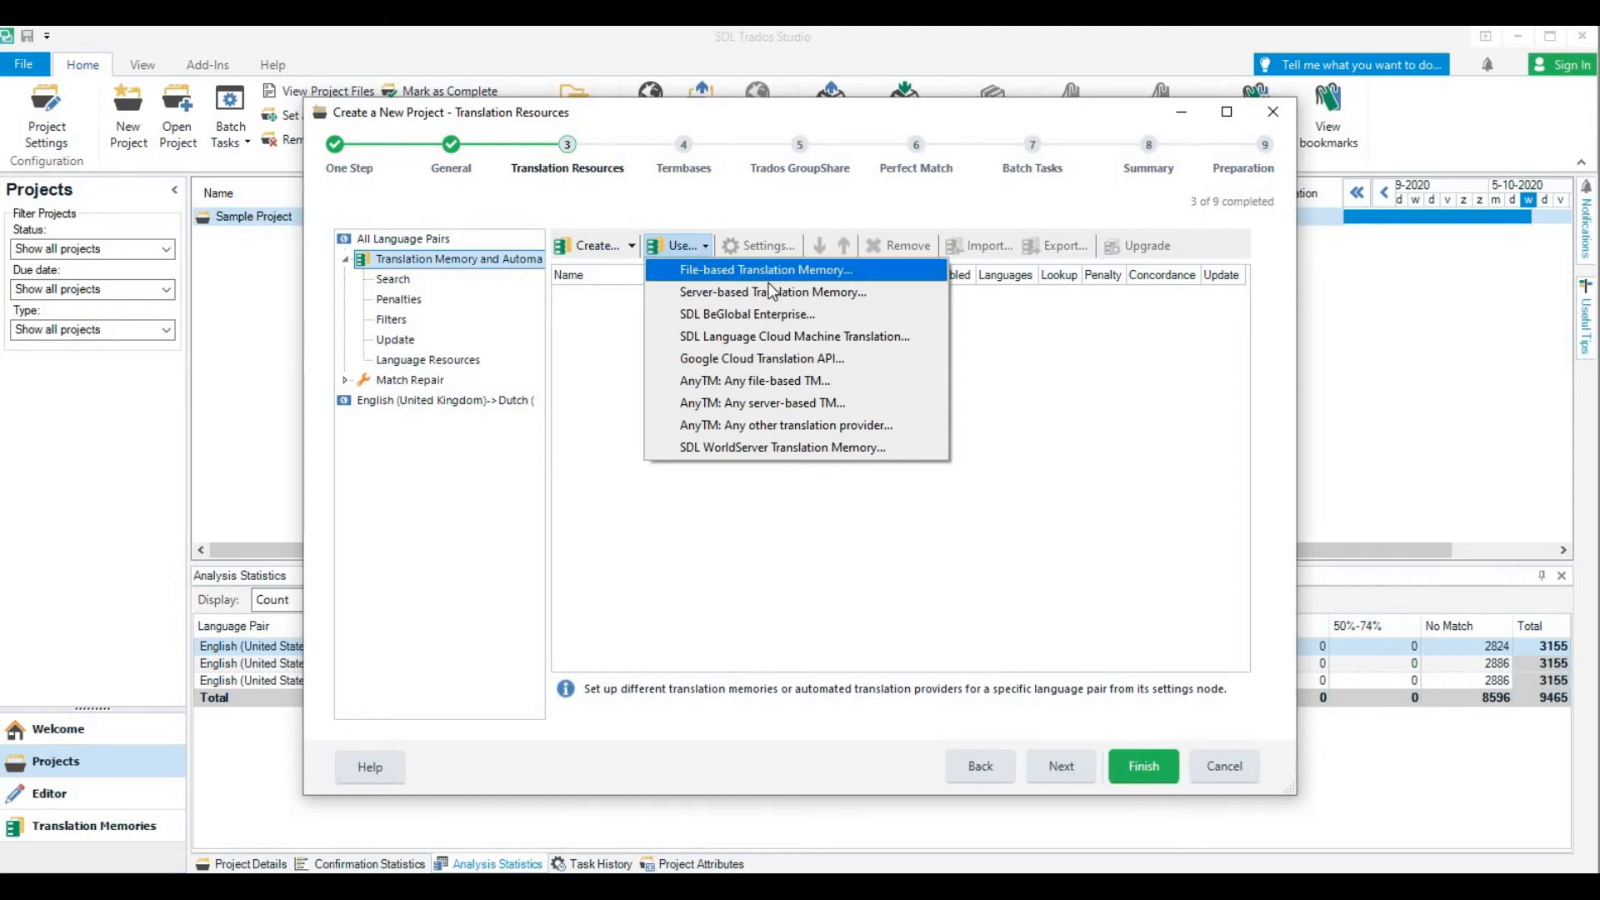
pyautogui.click(722, 275)
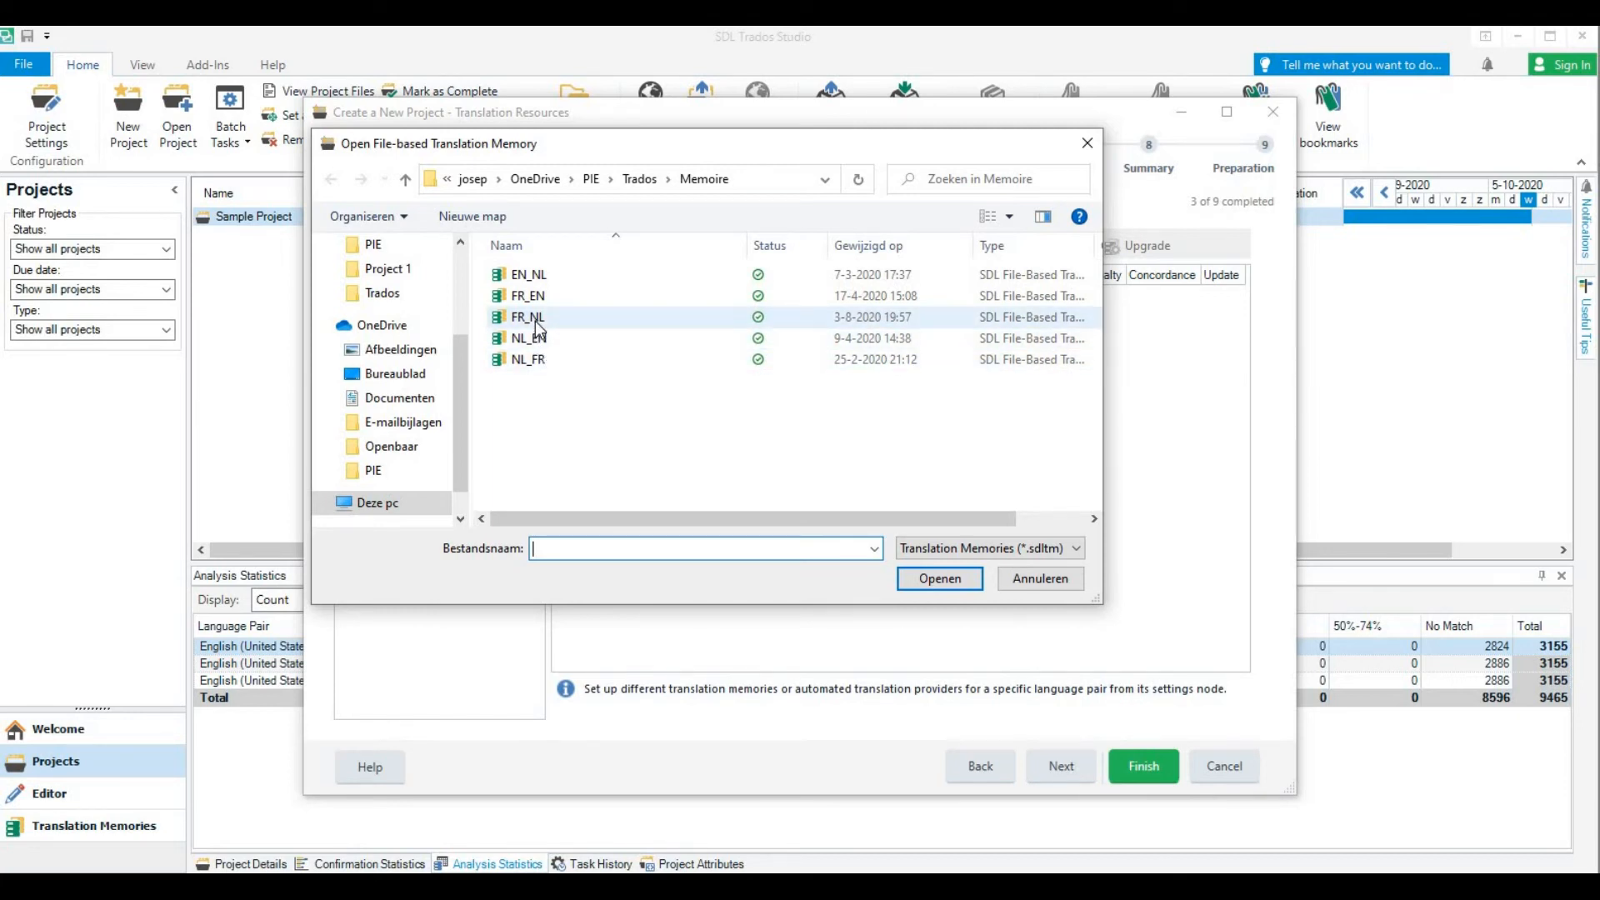
pyautogui.click(526, 279)
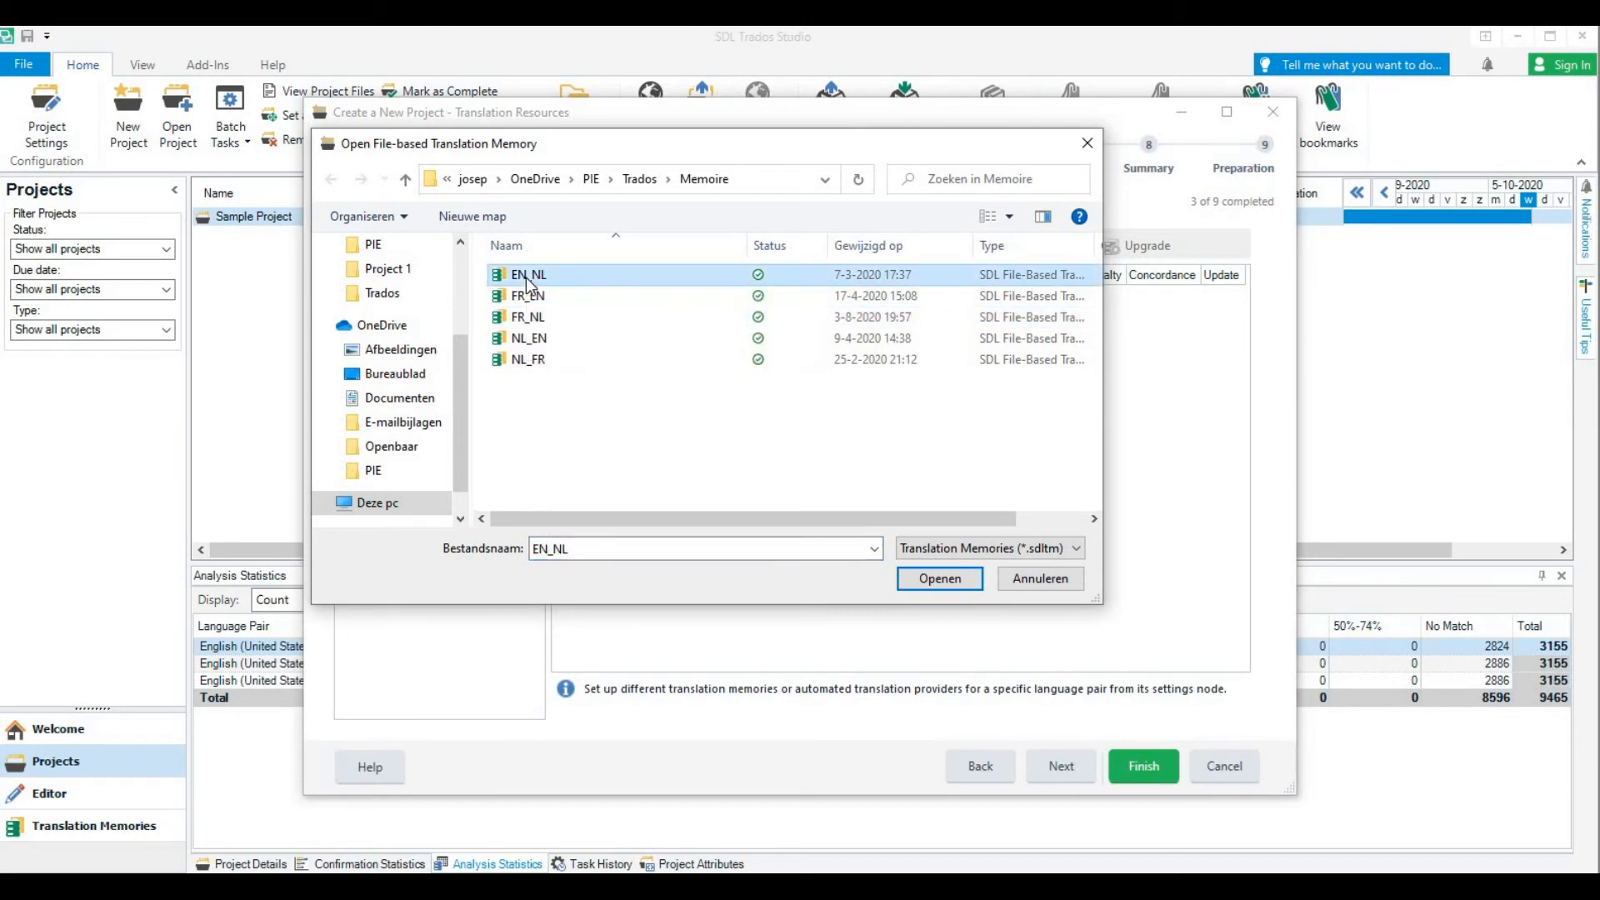
pyautogui.click(941, 589)
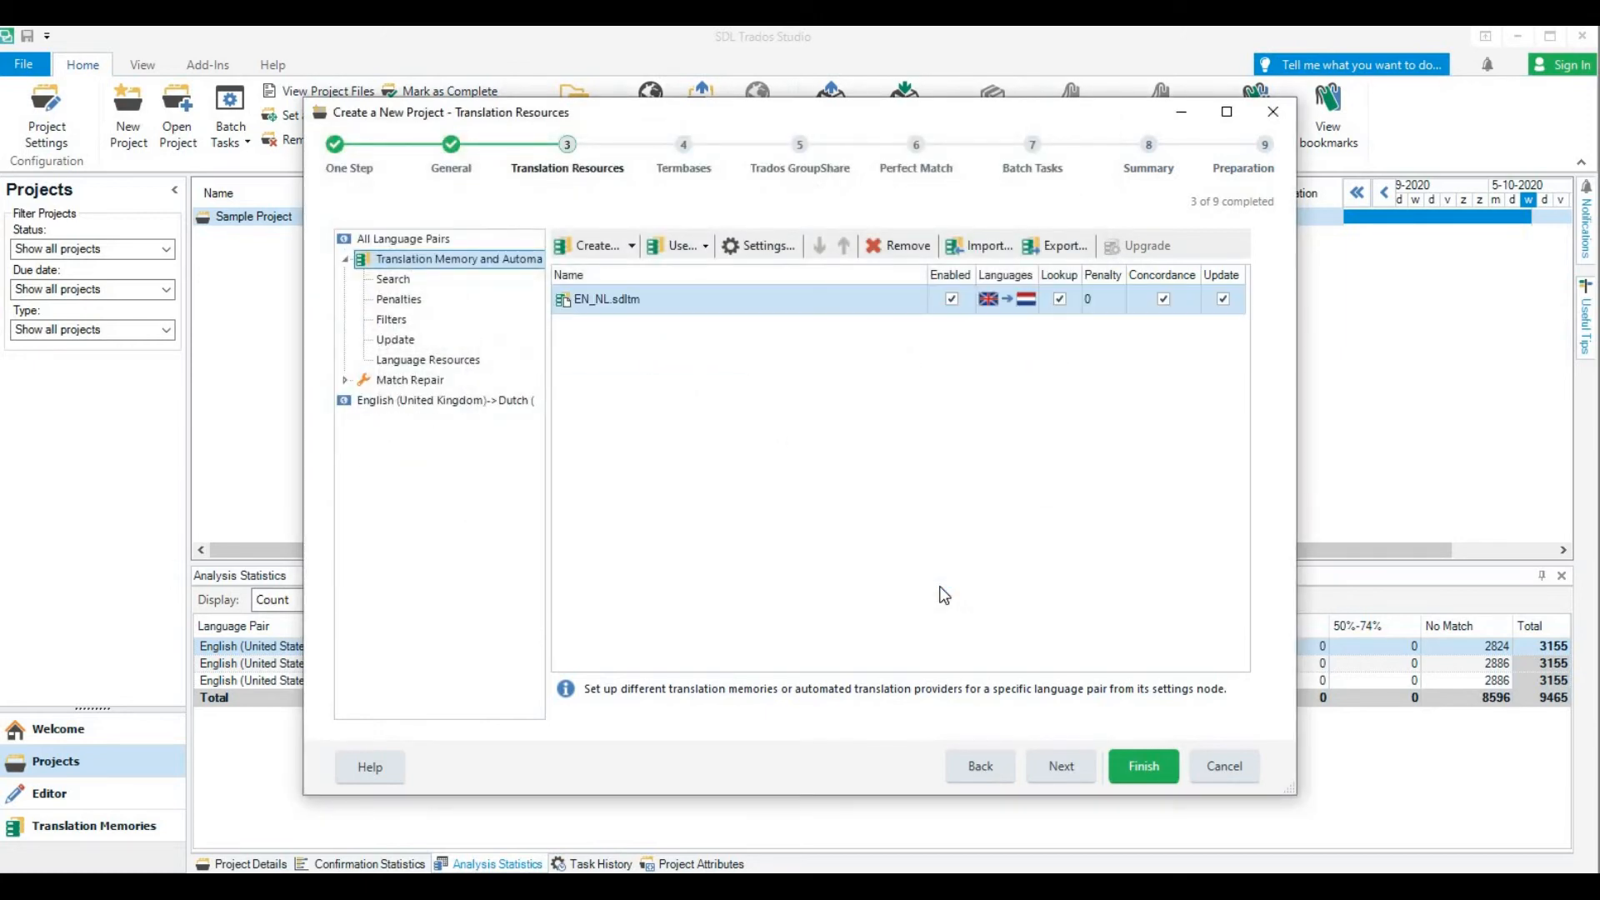
# Continue to the batch tasks stage without adding a termbase, publishing to a GroupShare server, or adding PerfectMatch files
pyautogui.click(1055, 766)
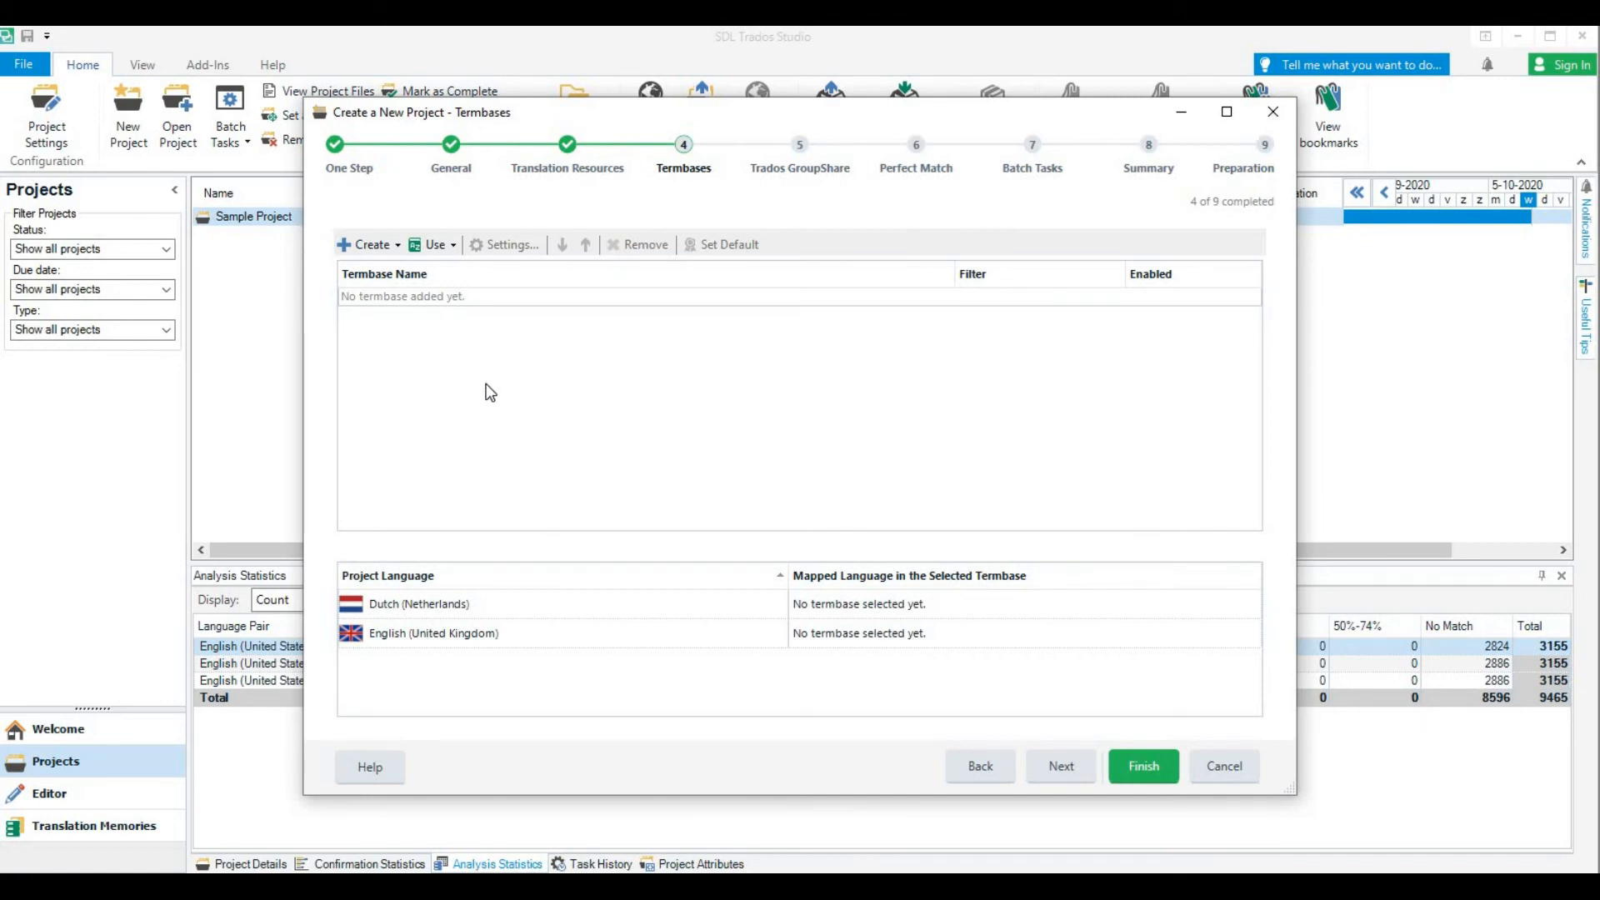
pyautogui.click(1053, 766)
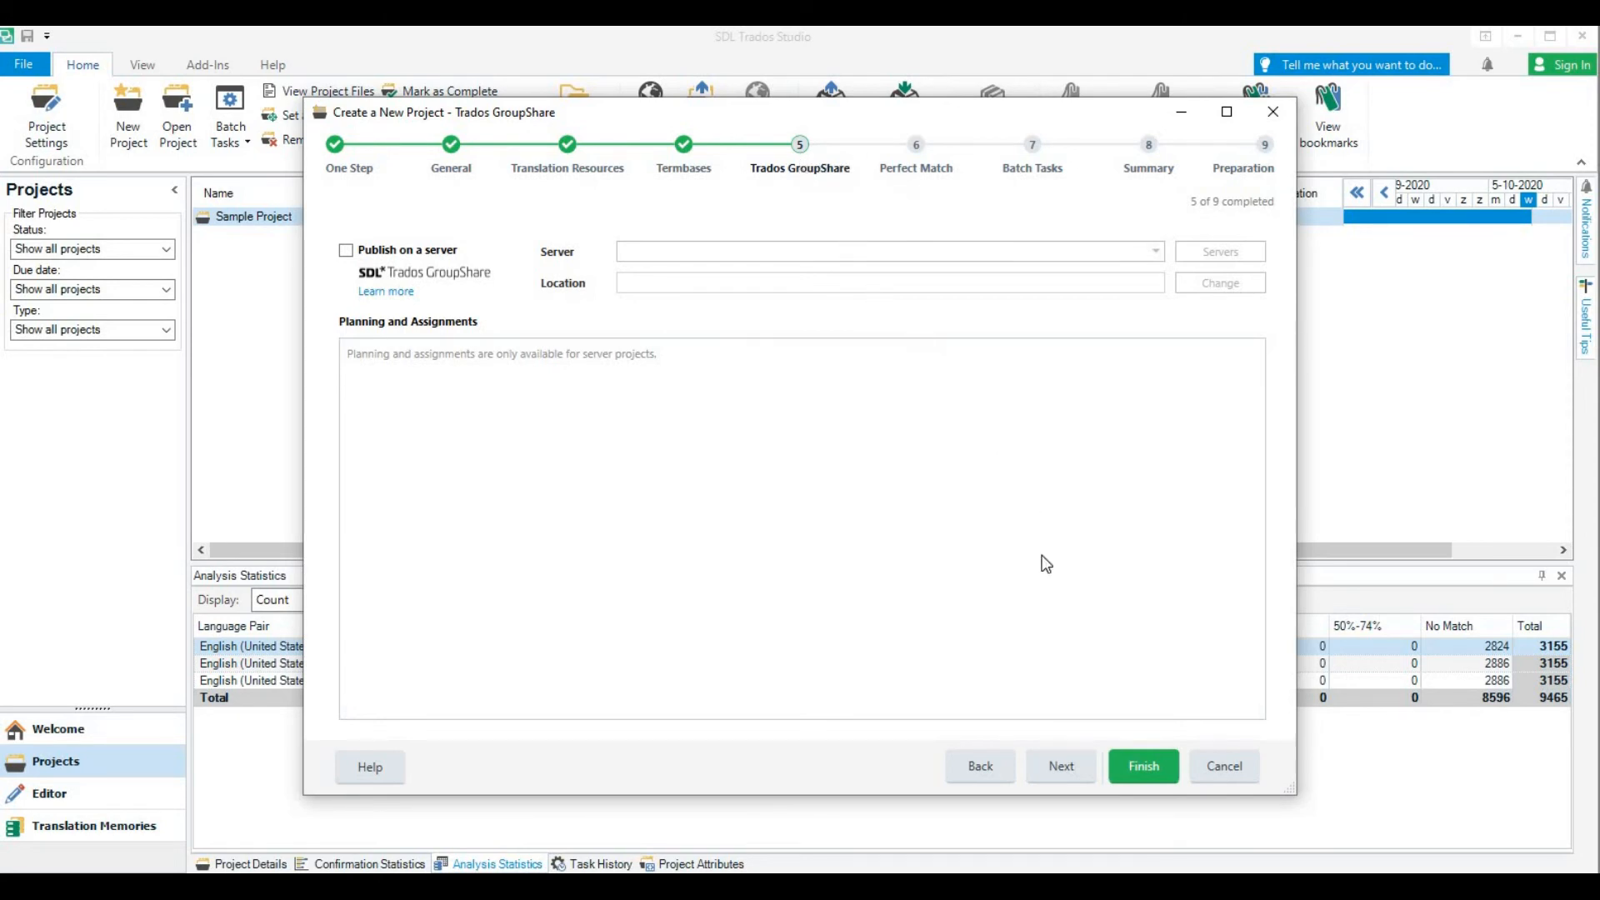
pyautogui.click(1078, 763)
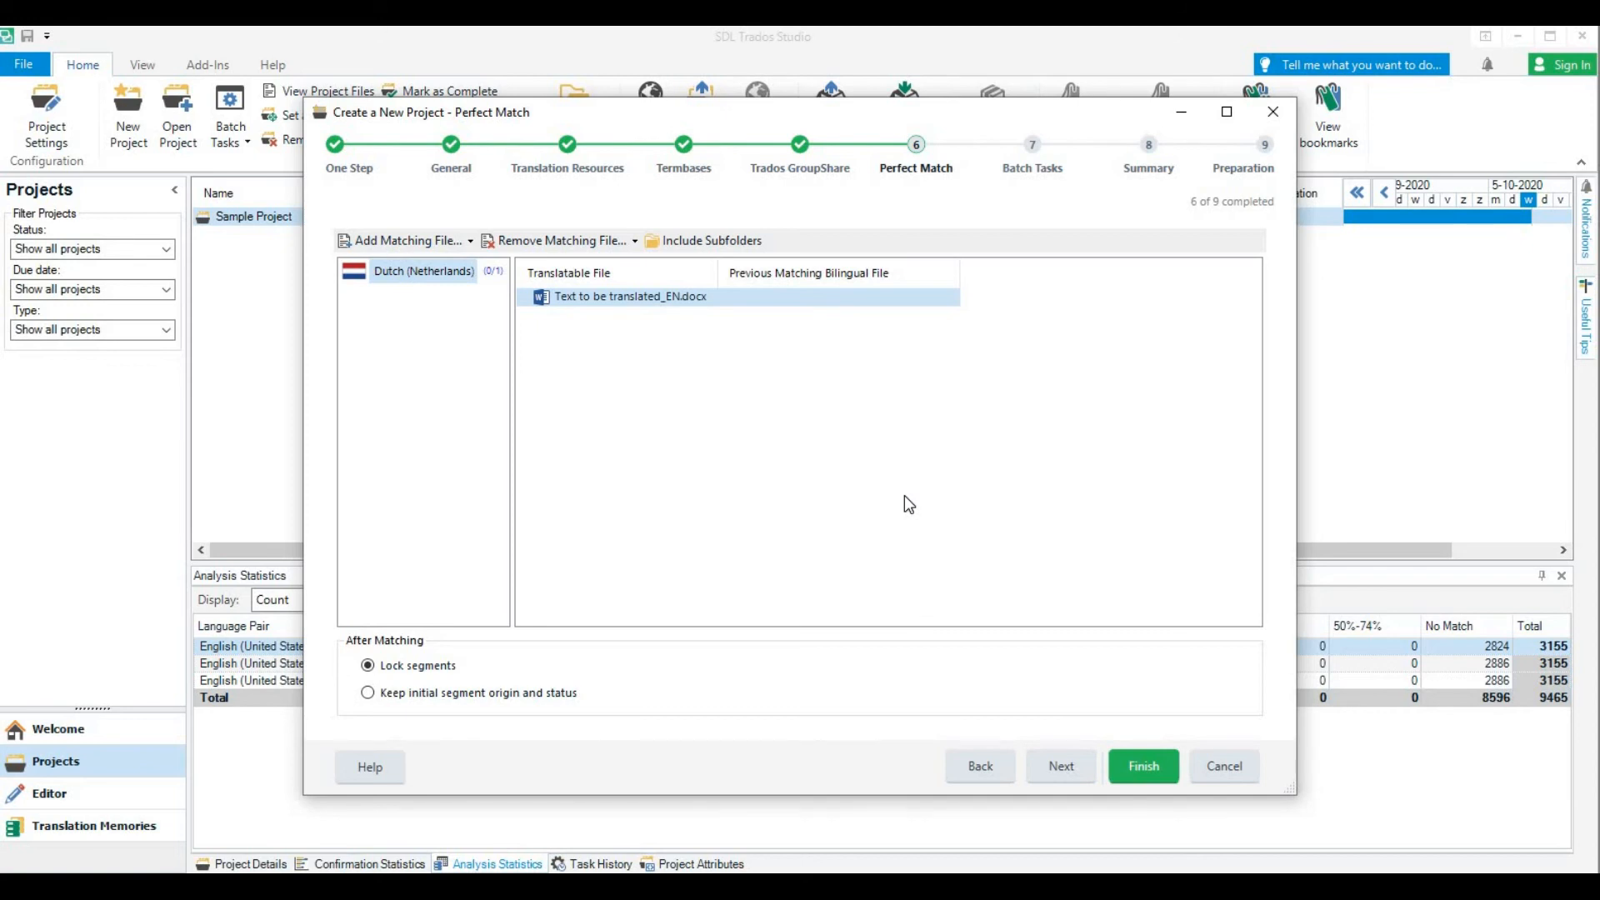
pyautogui.click(1062, 765)
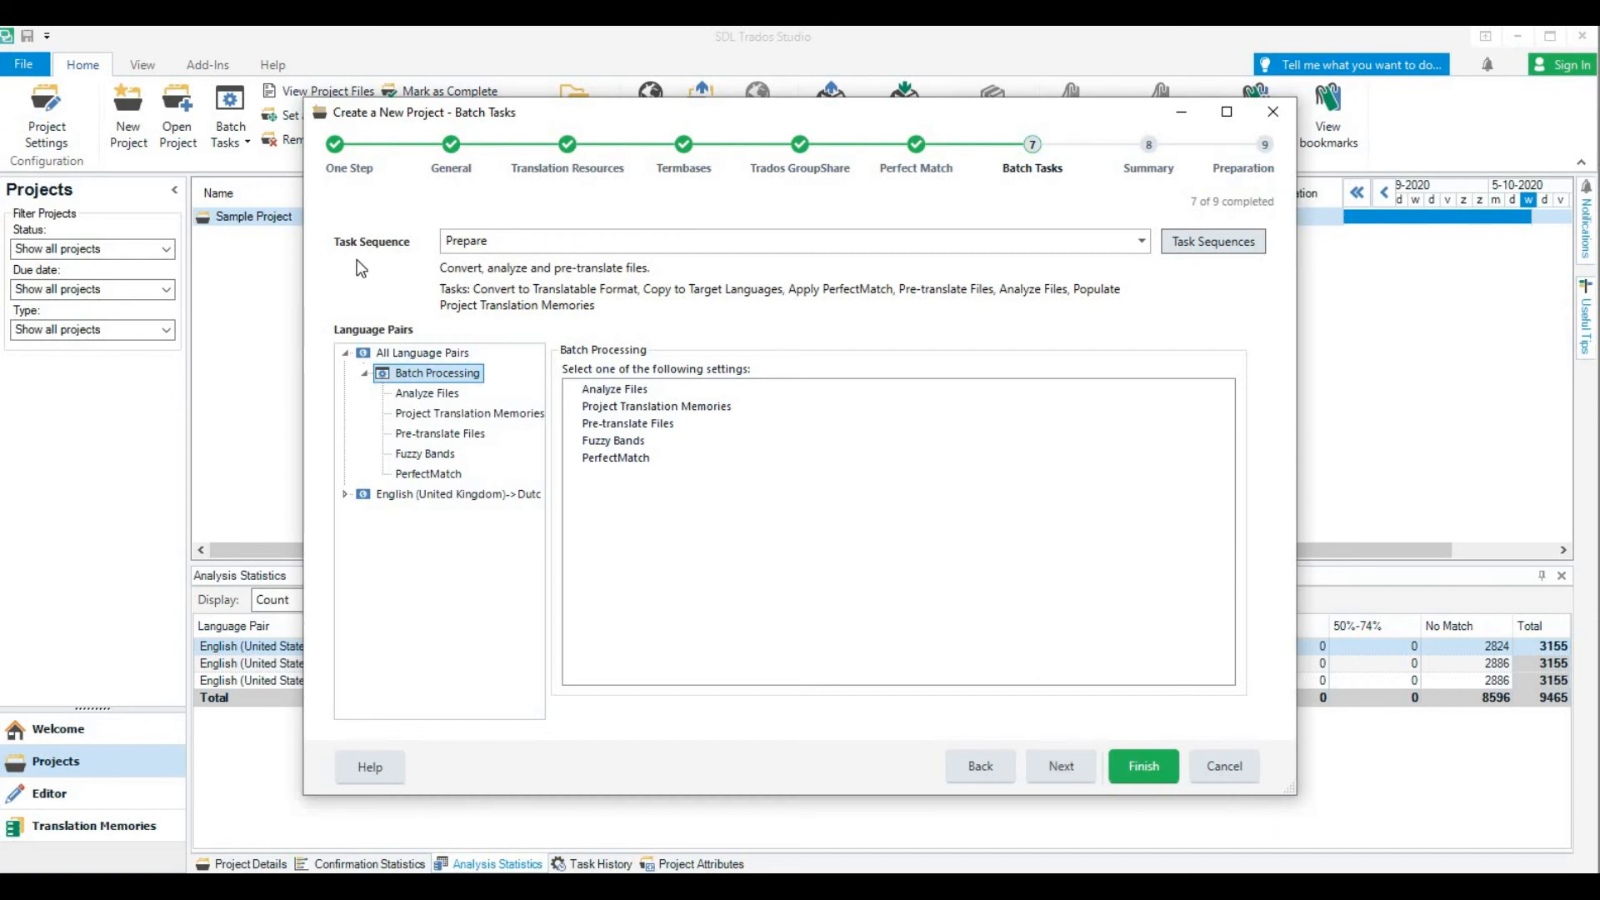
# Choose the Prepare task sequence and finish creating the project without storing its settings for future use
pyautogui.click(1142, 244)
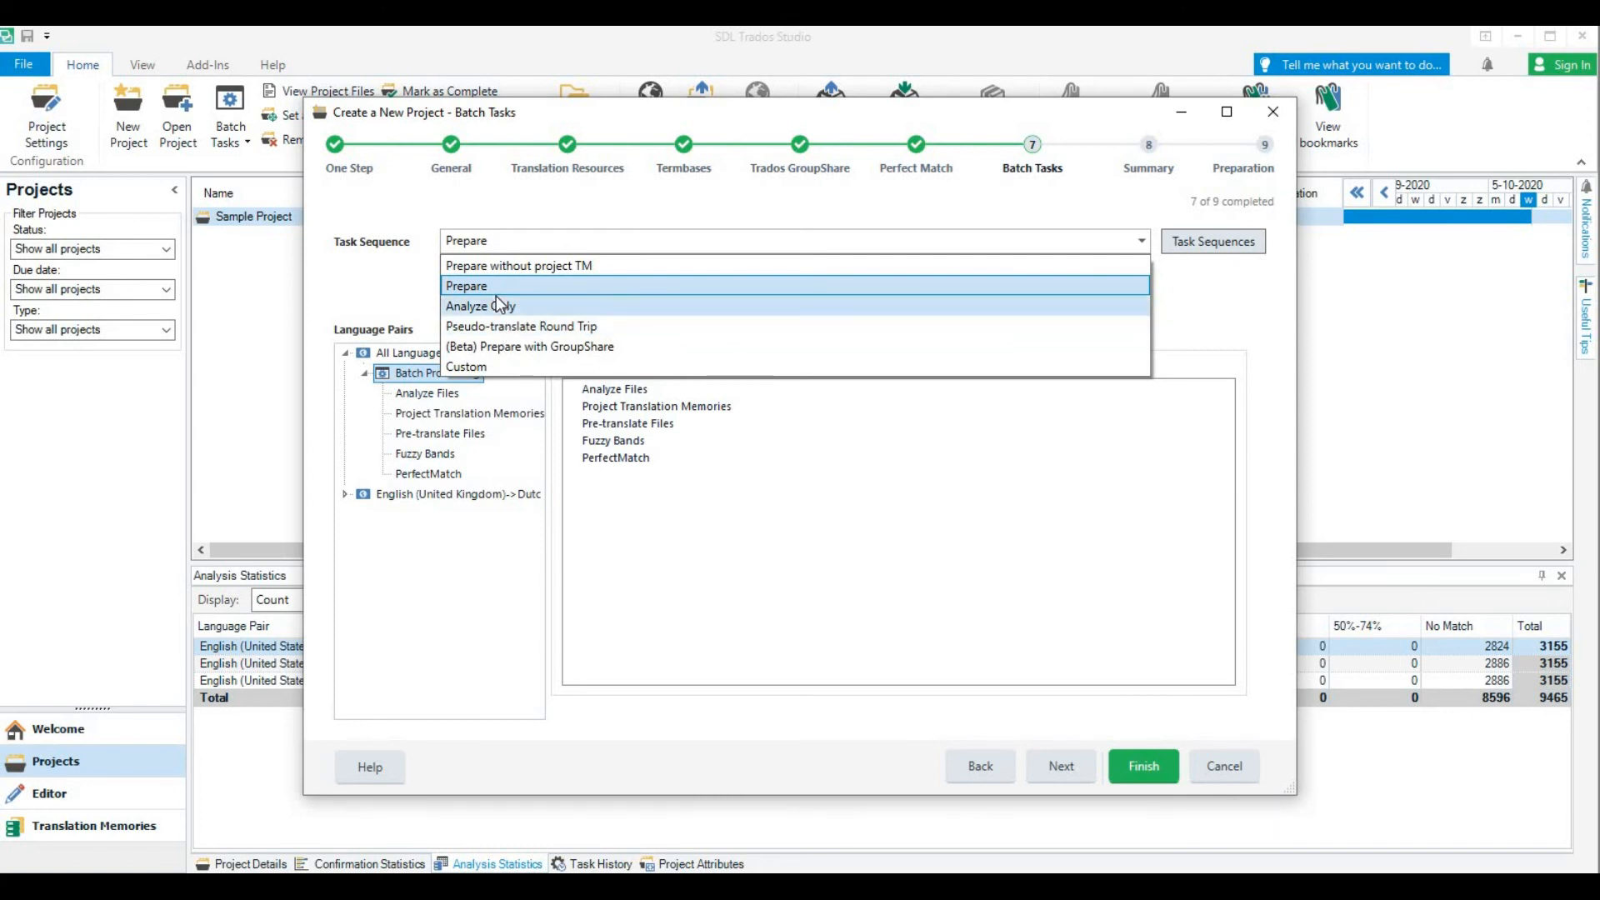
pyautogui.click(473, 285)
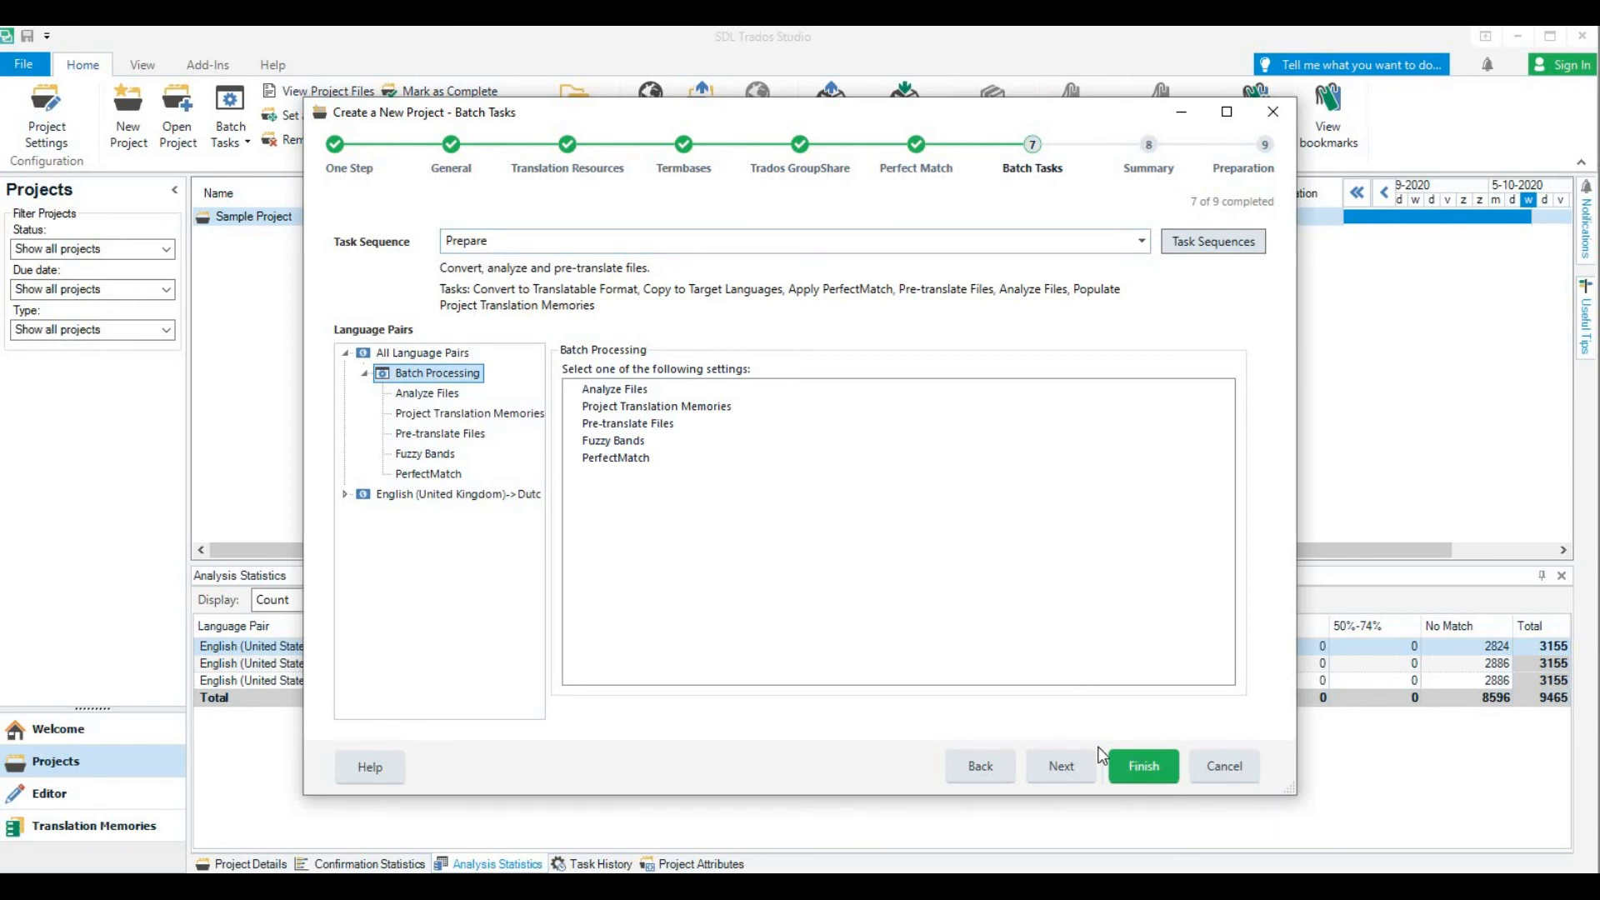
pyautogui.click(1082, 777)
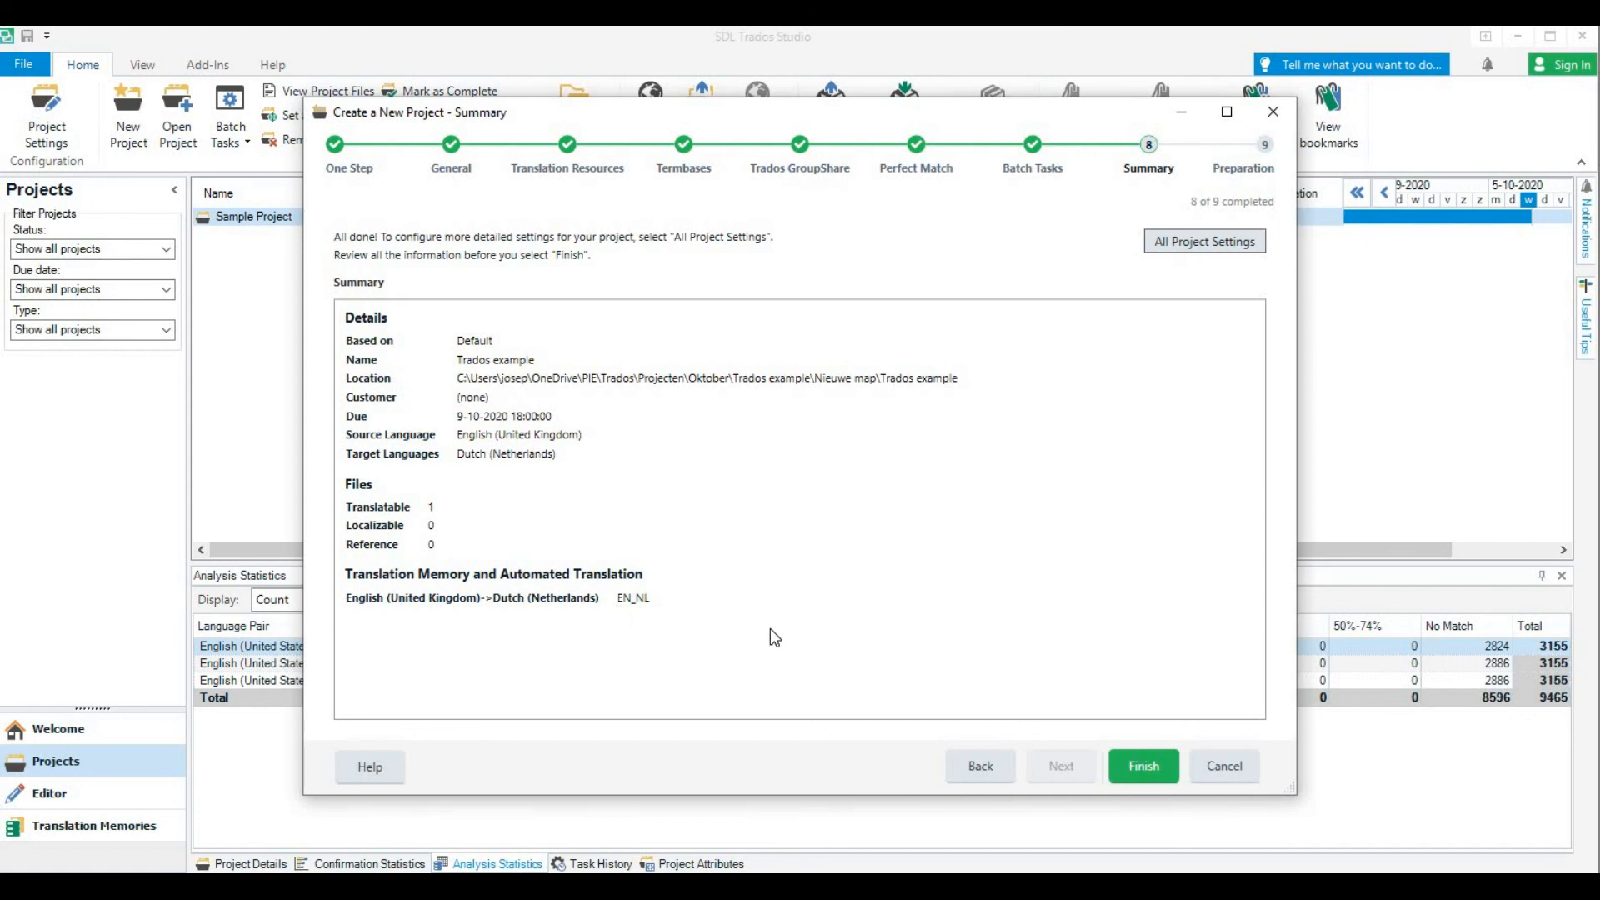
pyautogui.click(1158, 767)
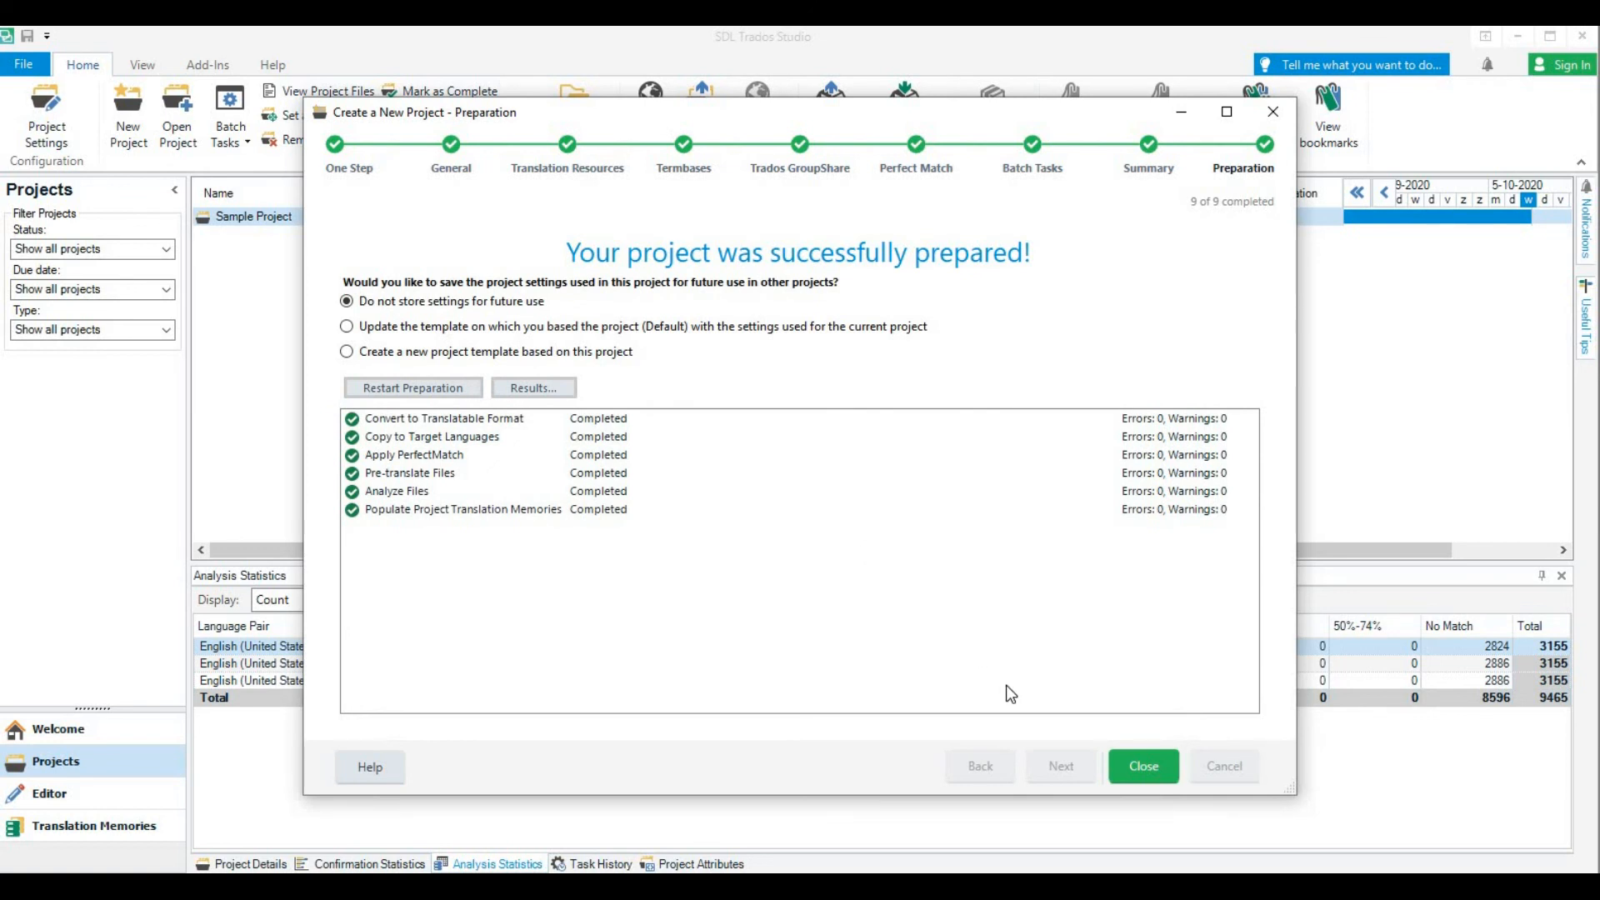
pyautogui.click(1117, 760)
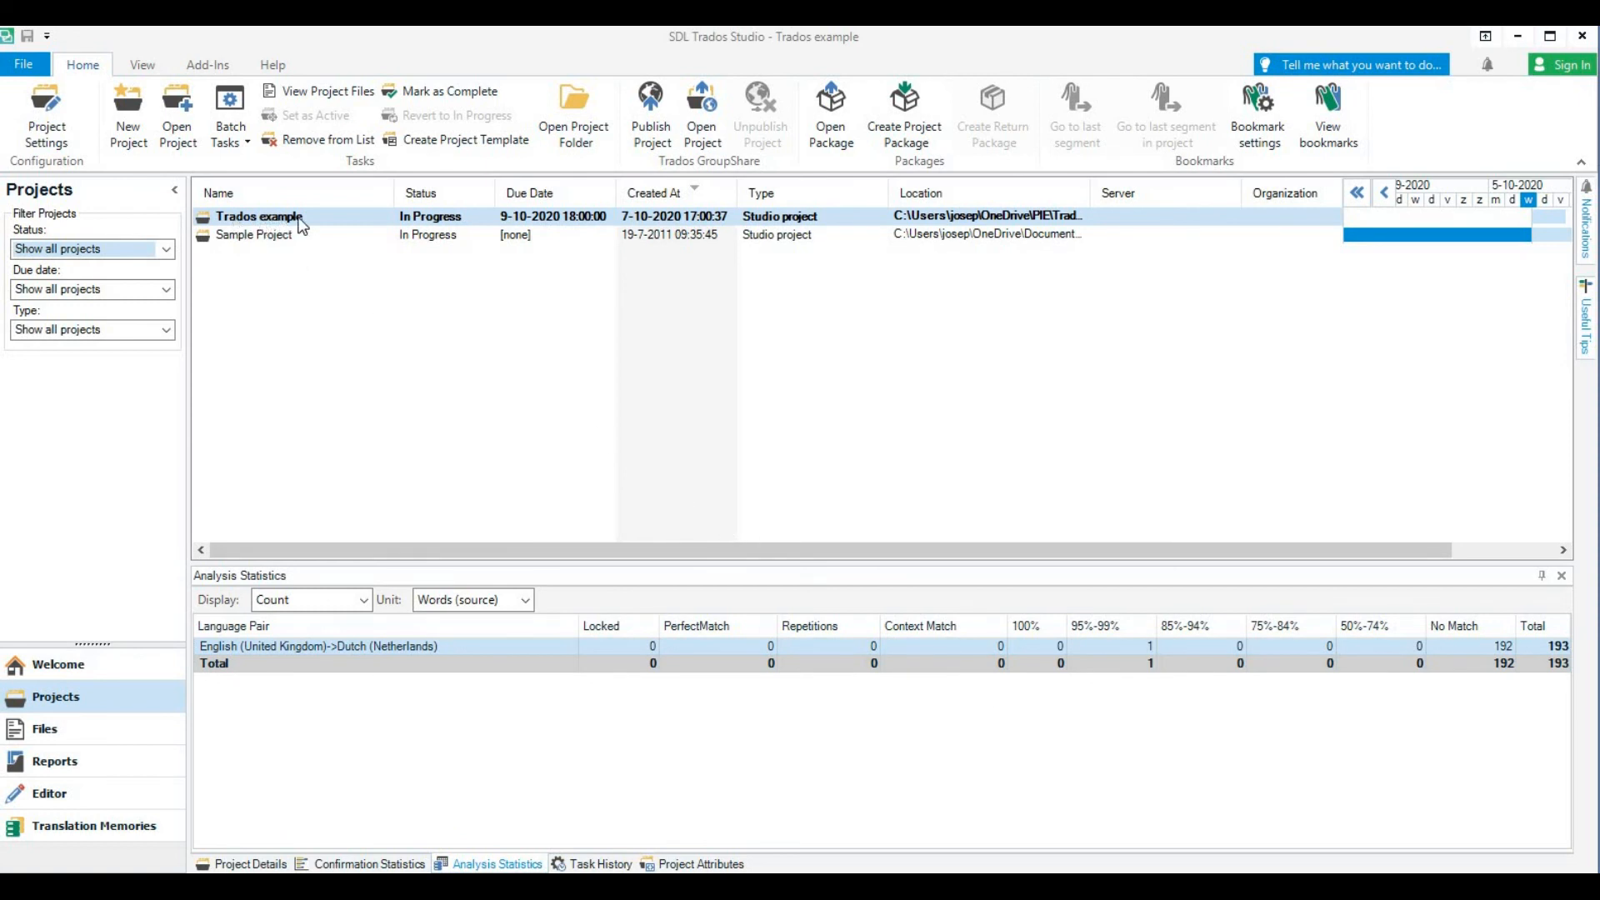
pyautogui.click(450, 140)
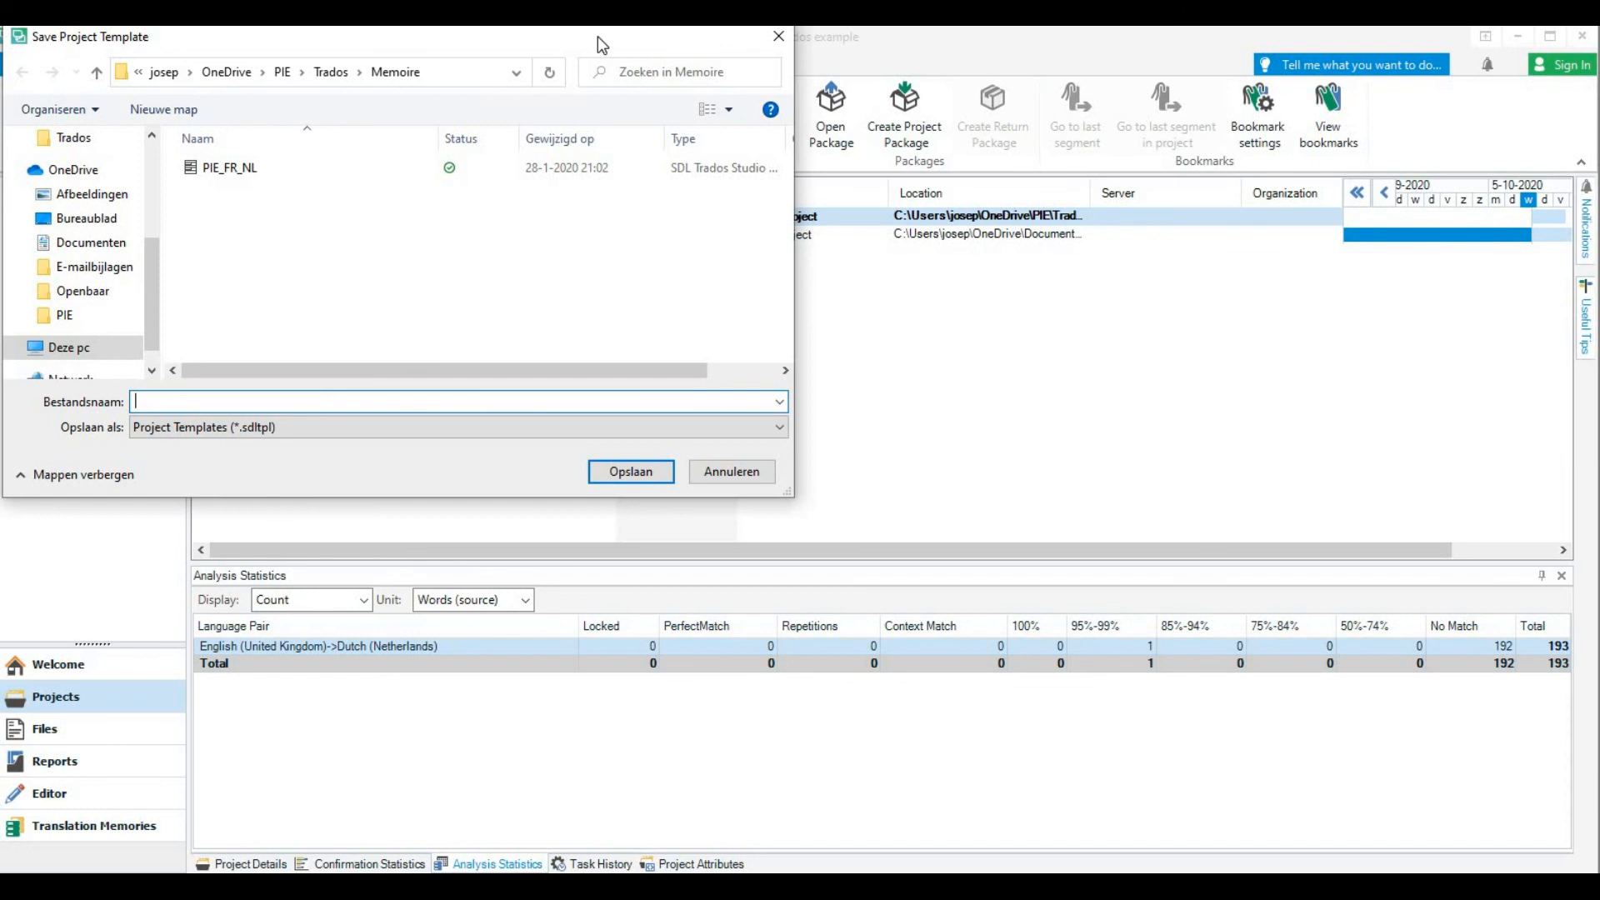
pyautogui.moveTo(455, 45); pyautogui.dragTo(928, 178)
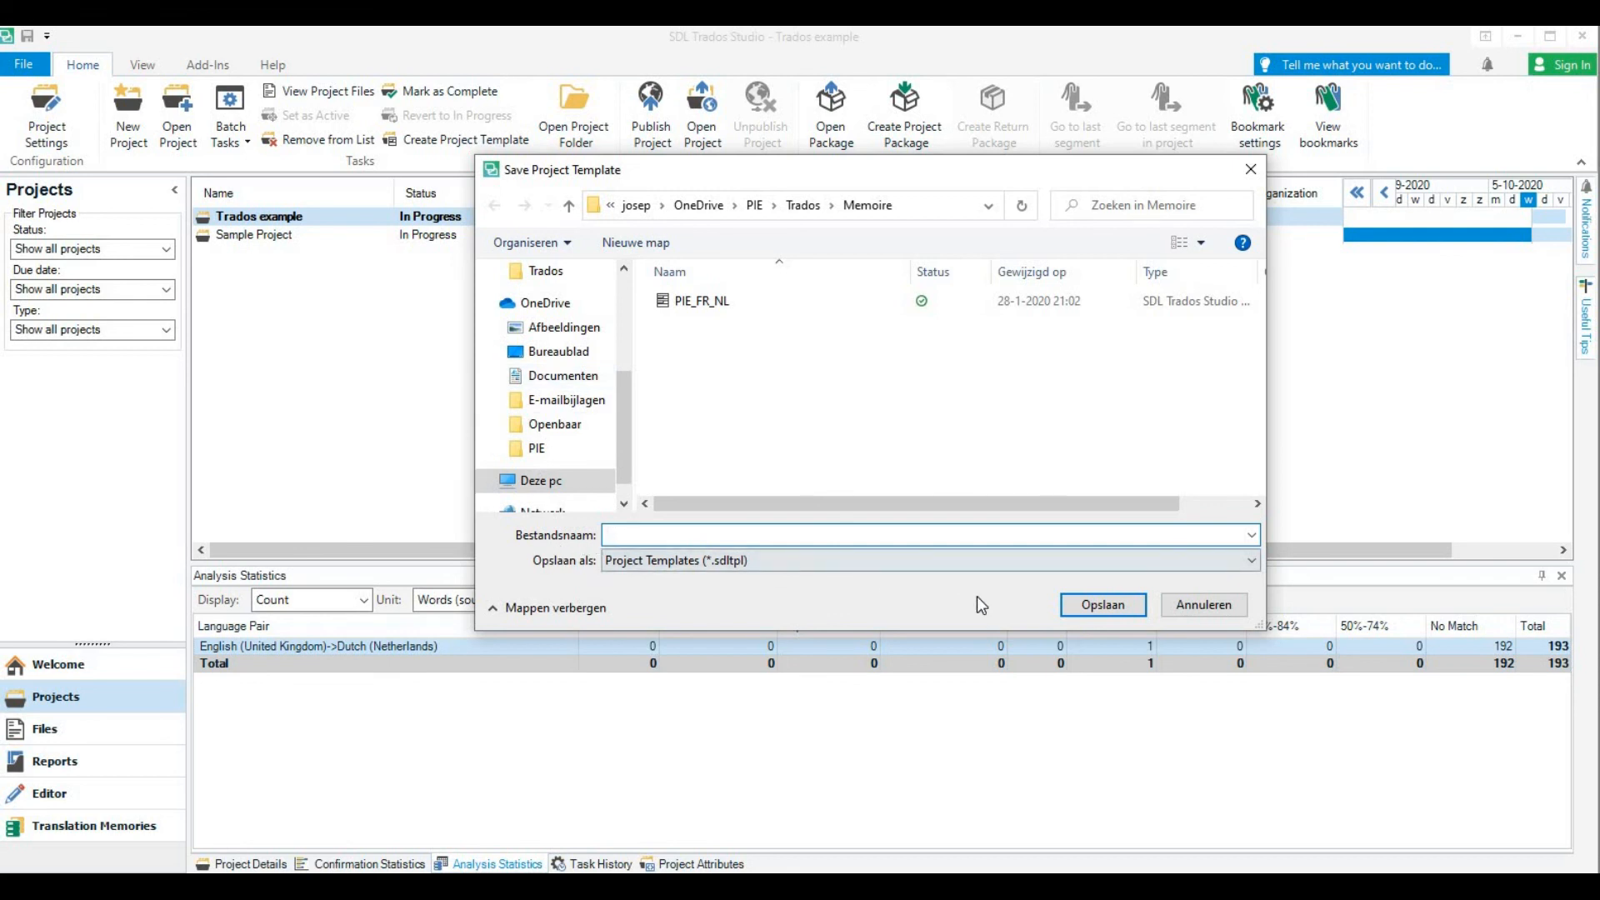
pyautogui.click(1200, 604)
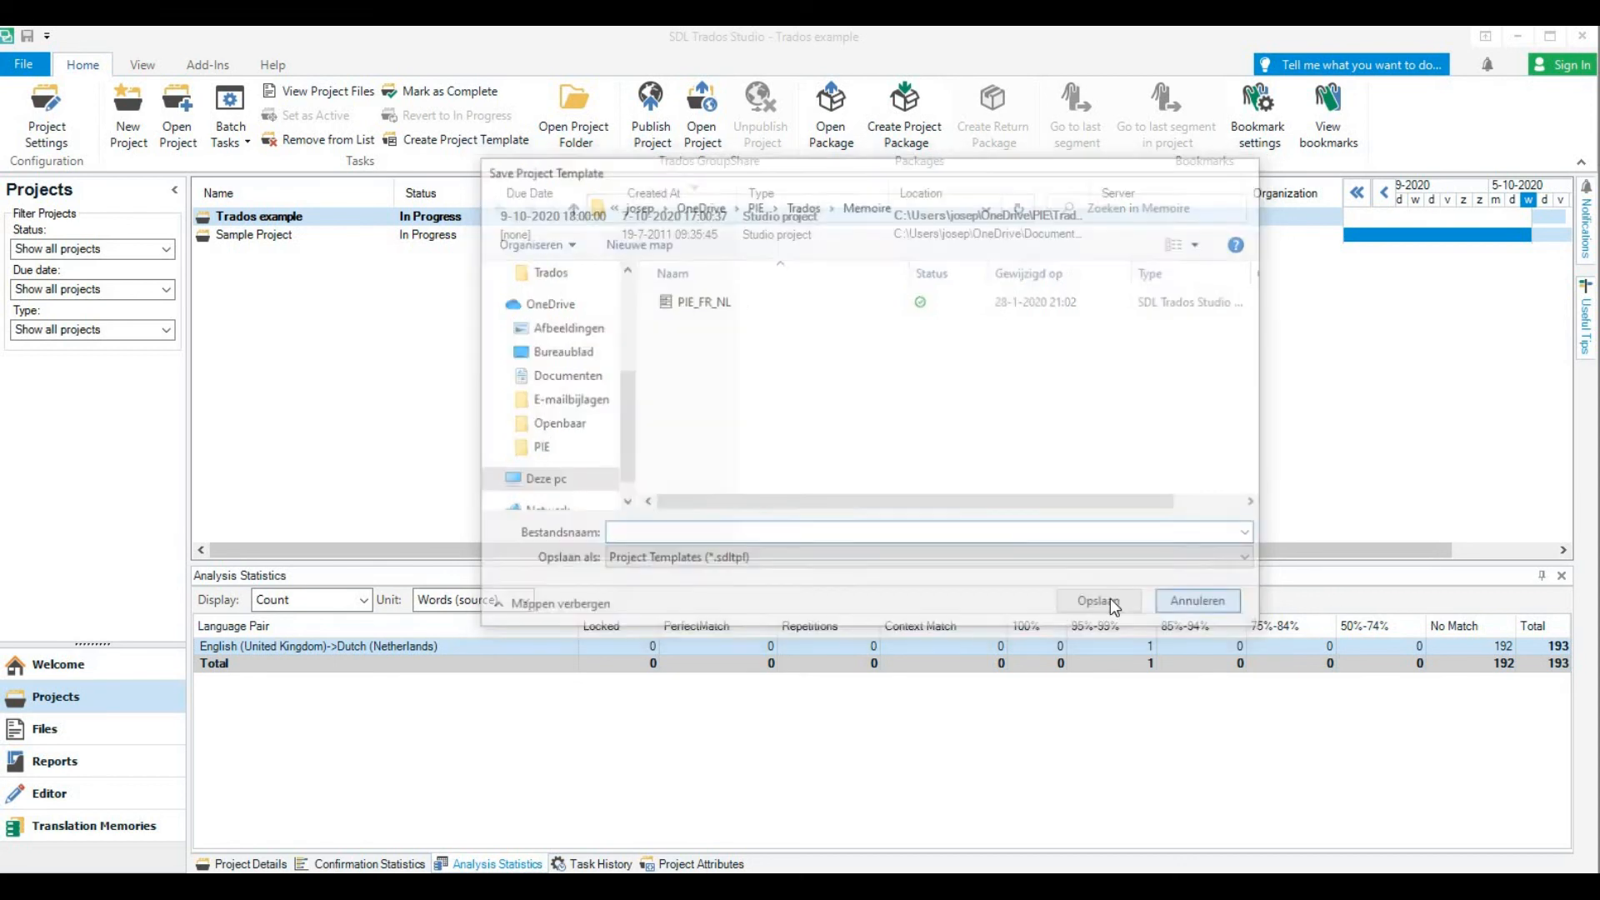